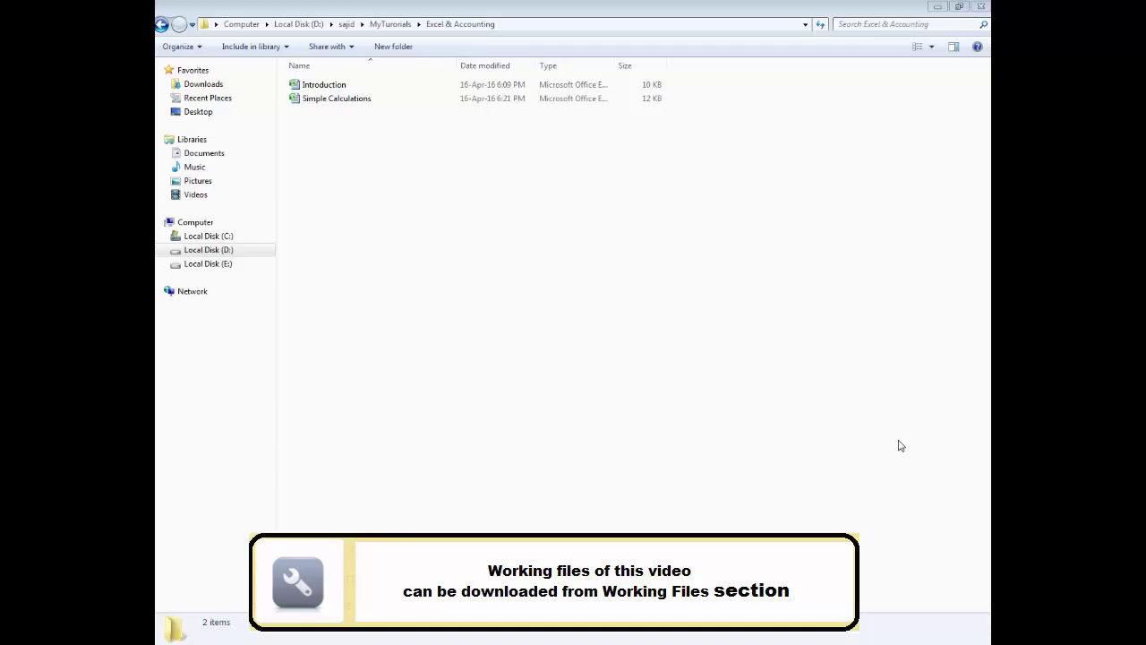
# Step: Create a new Excel worksheet file named 'Accounting' in the Excel & Accounting folder
pyautogui.rightClick(330, 143)
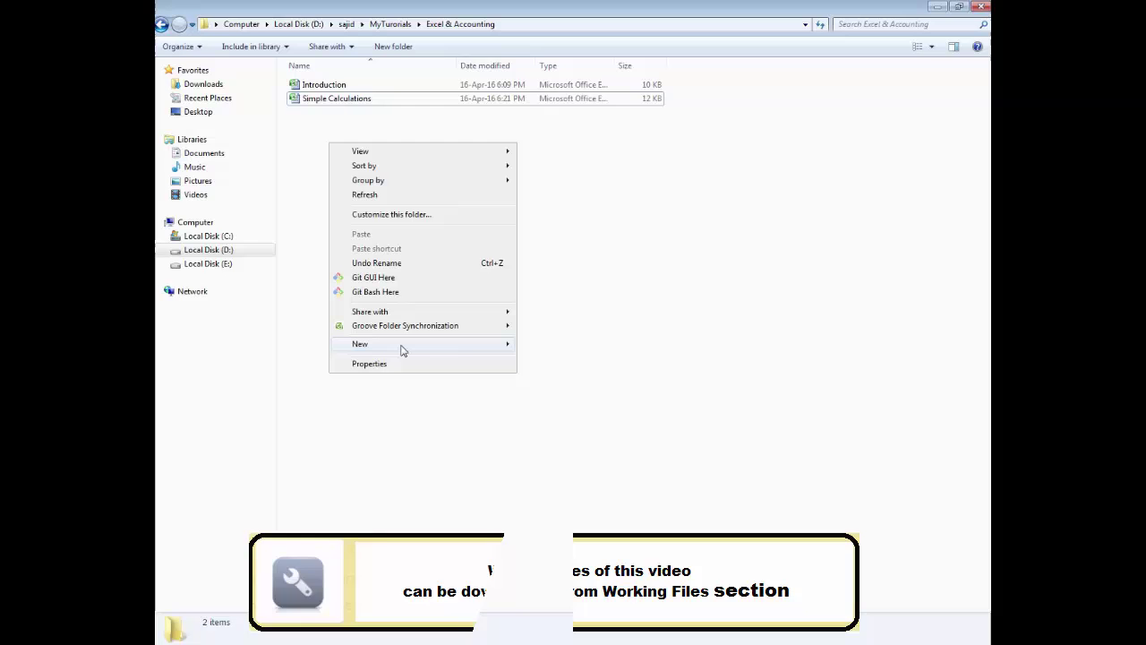
pyautogui.moveTo(402, 345)
pyautogui.click(606, 514)
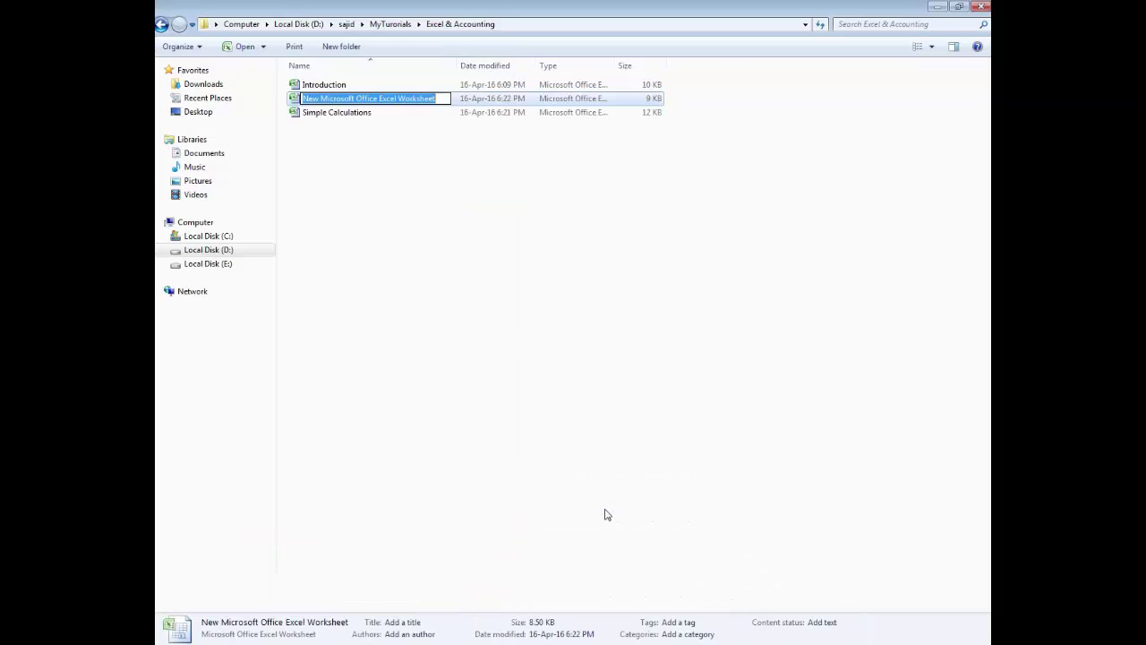
pyautogui.write('Acc')
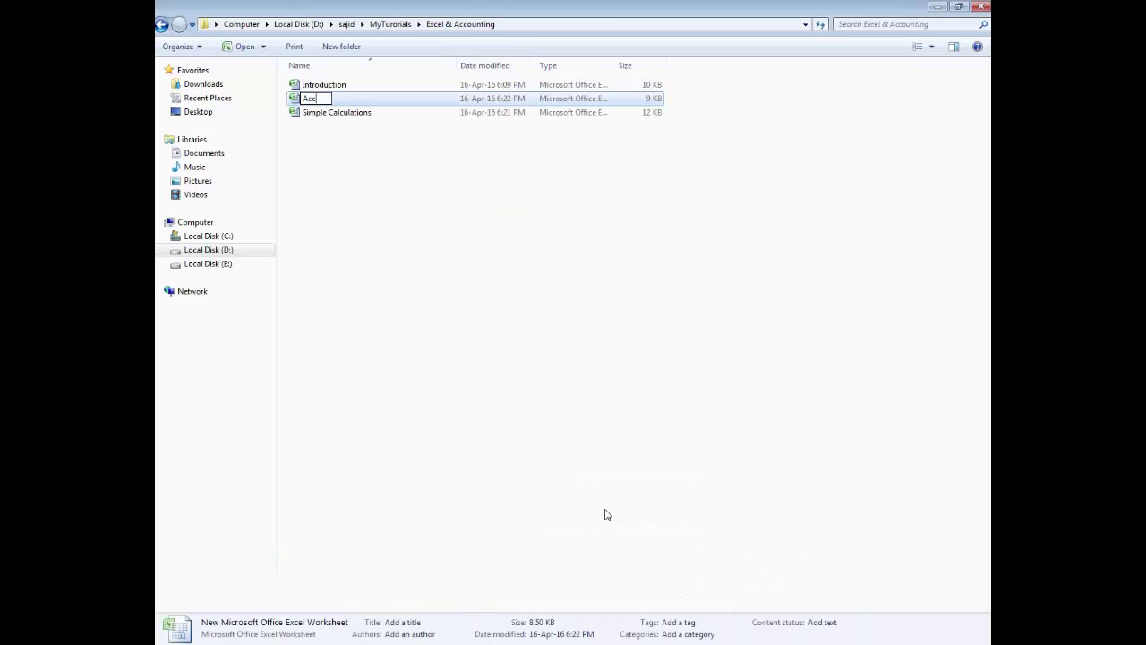
pyautogui.write('ounting')
pyautogui.press('Return')
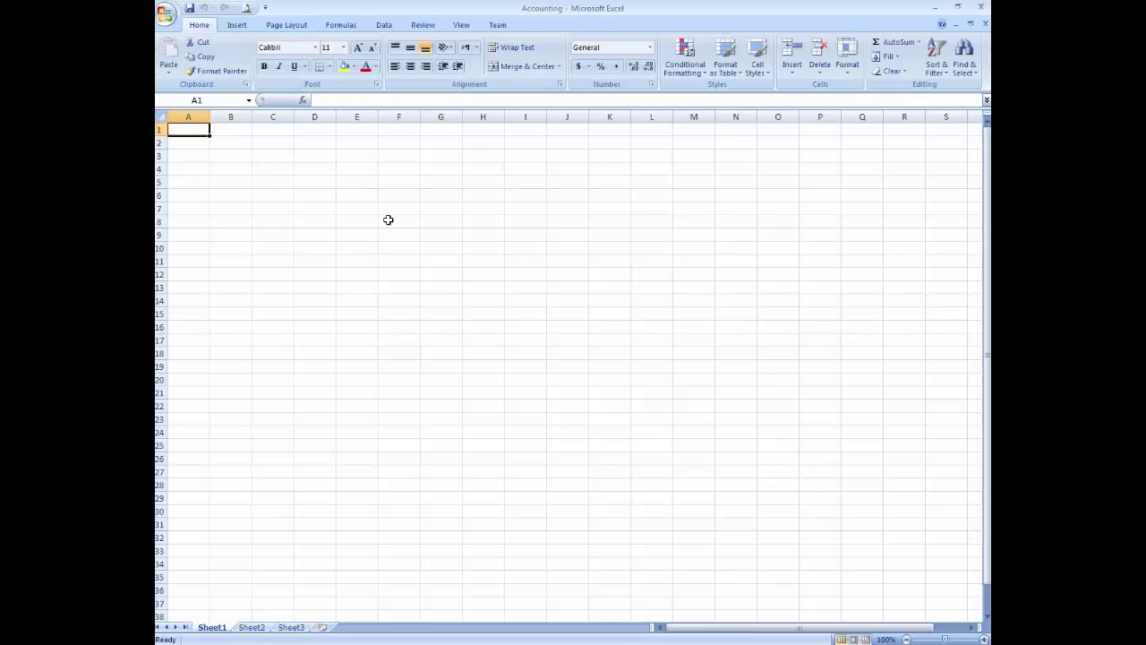
# Step: Rename the Sheet1 tab to 'Chart of Account', leaving its tab colour unchanged
pyautogui.click(278, 160)
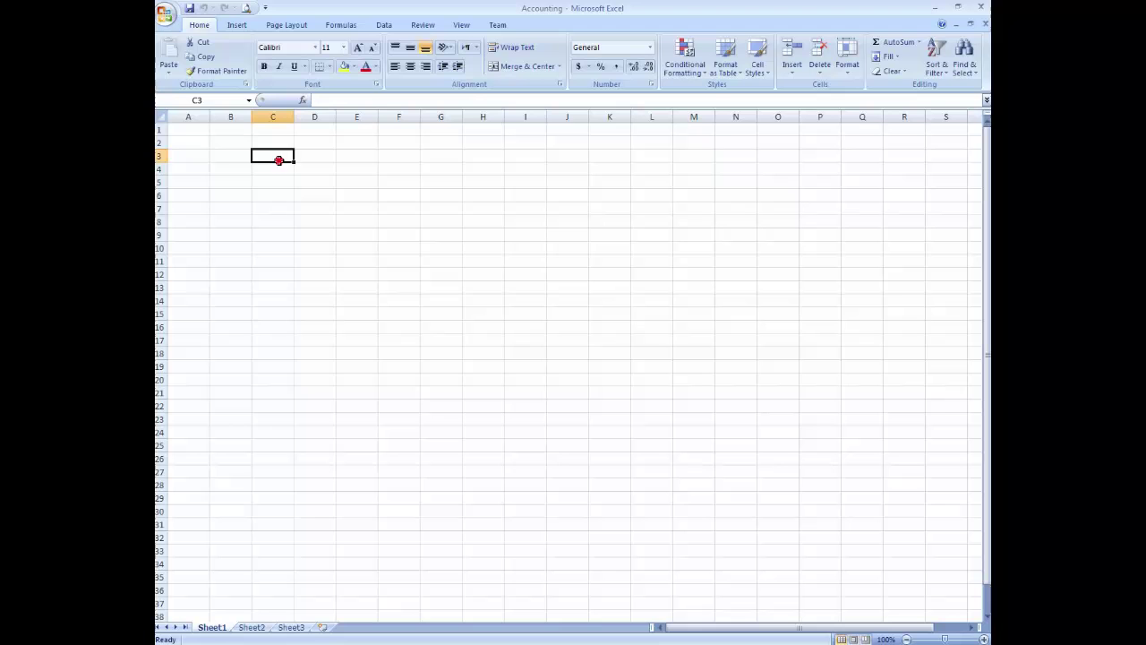
pyautogui.click(243, 146)
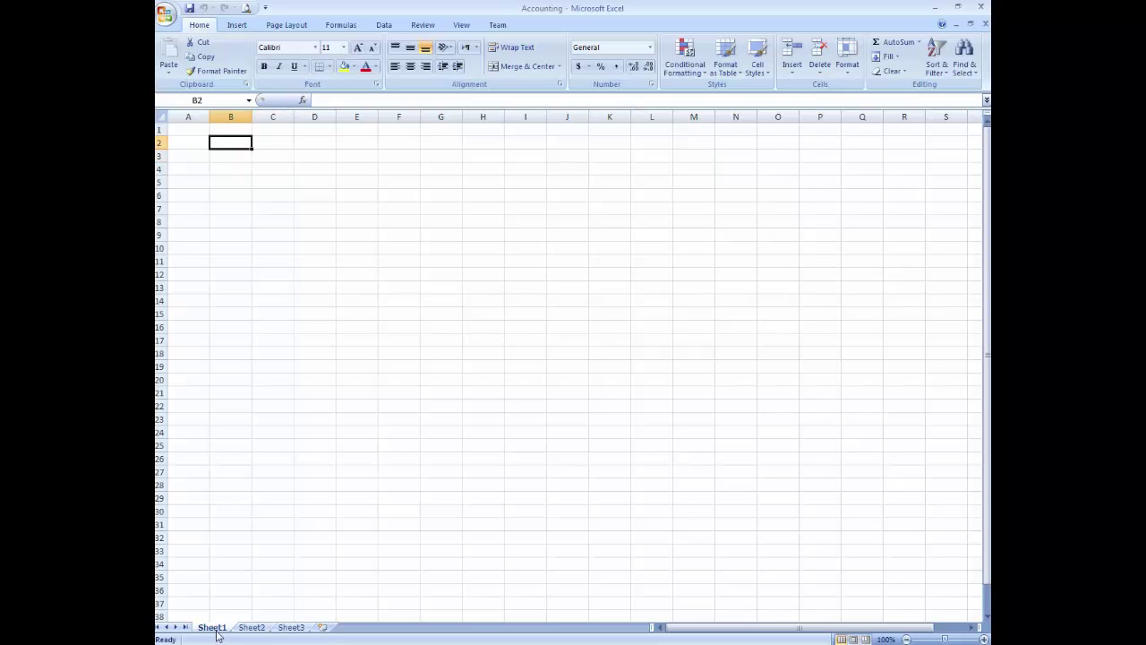
pyautogui.doubleClick(213, 627)
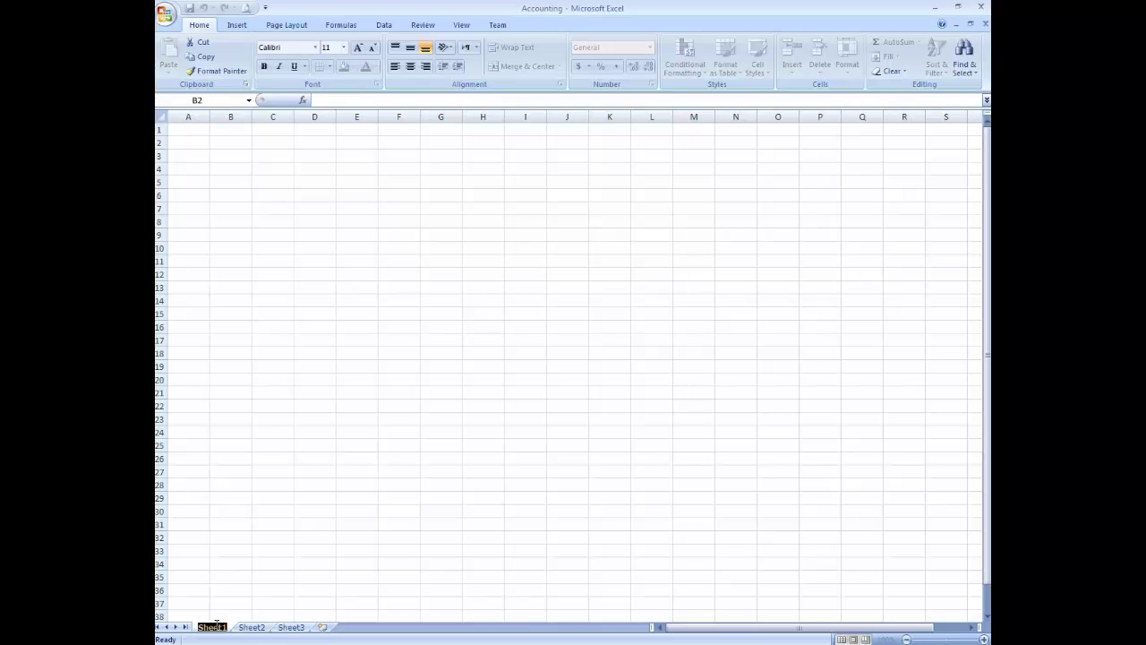
pyautogui.write('Cha')
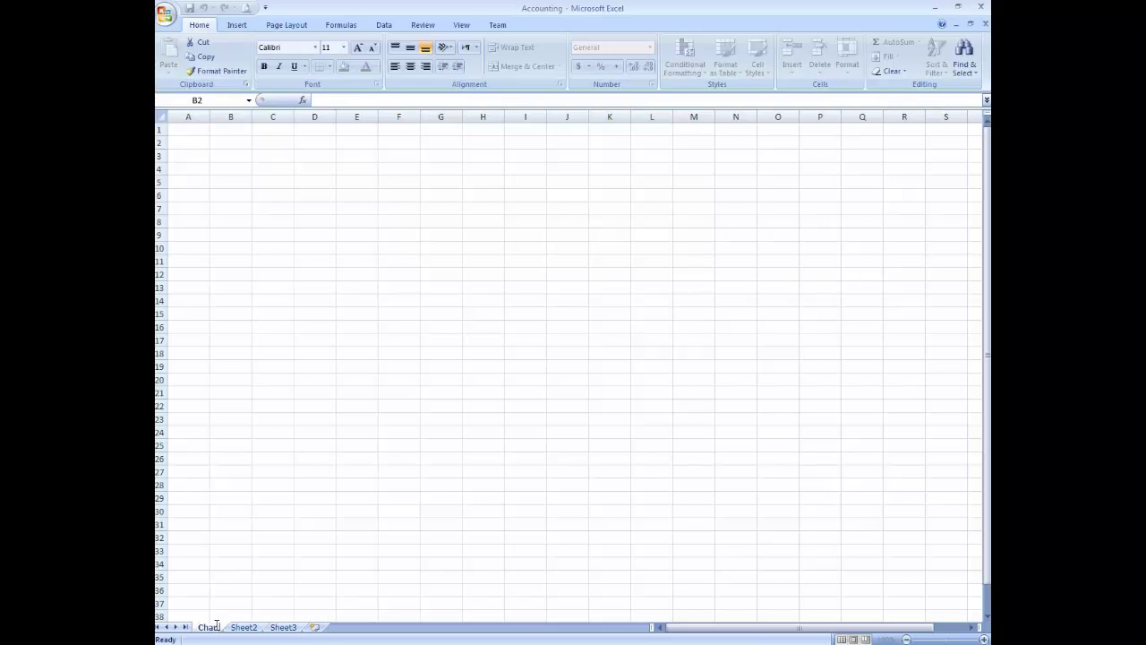
pyautogui.write('rt of Ac')
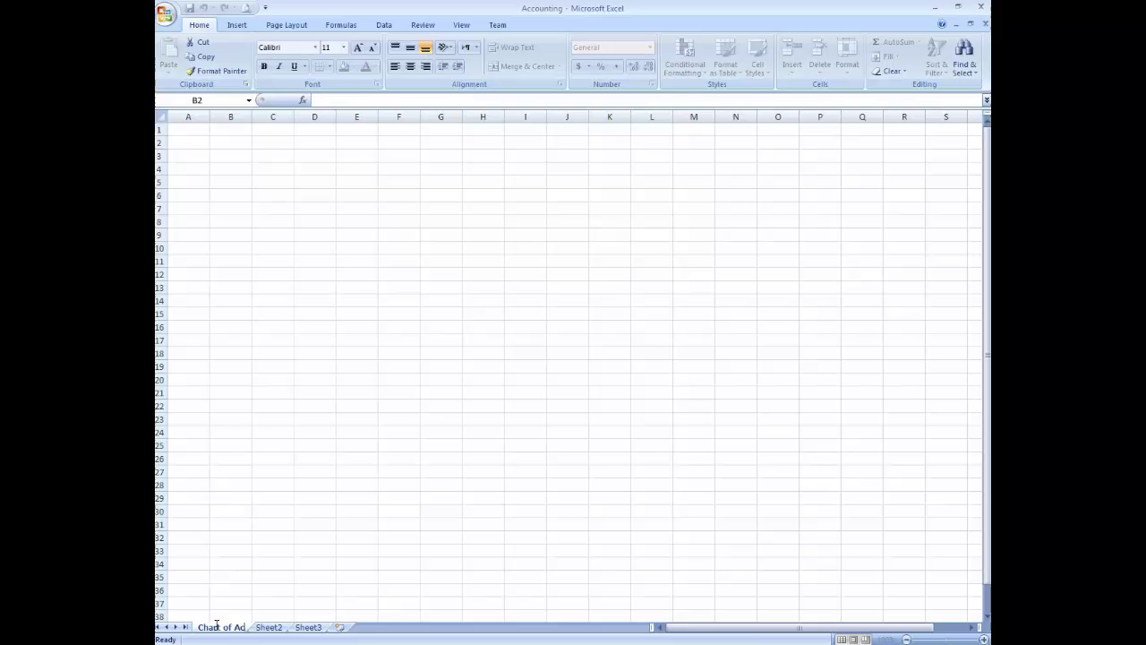
pyautogui.write('count')
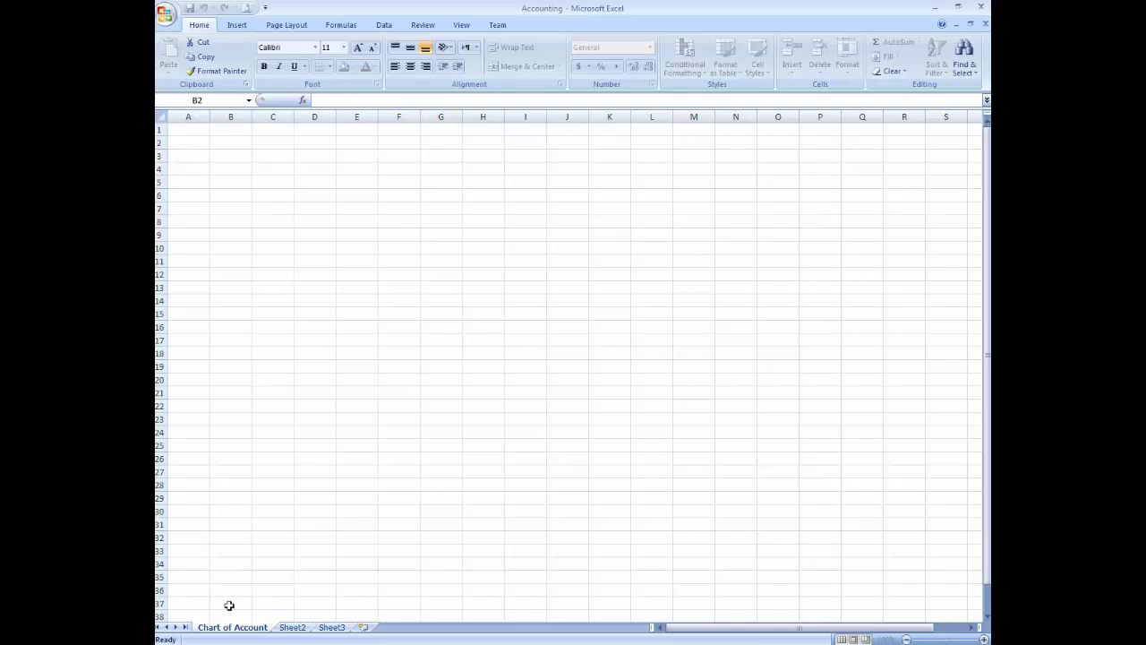
pyautogui.click(235, 591)
pyautogui.doubleClick(243, 630)
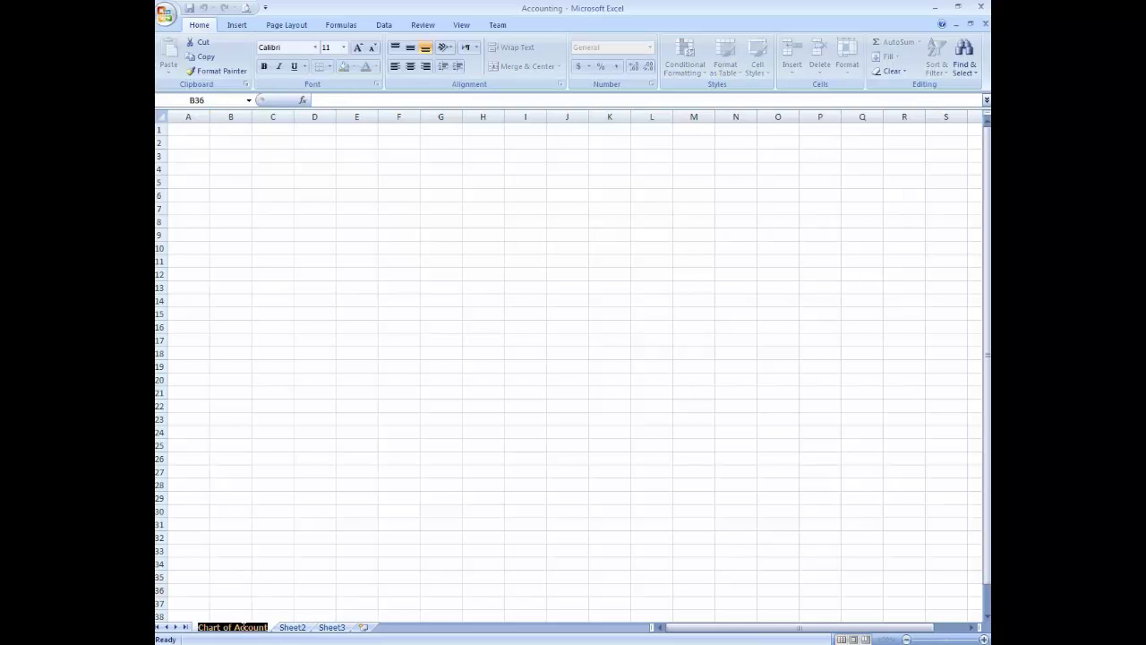
pyautogui.click(276, 576)
pyautogui.rightClick(240, 626)
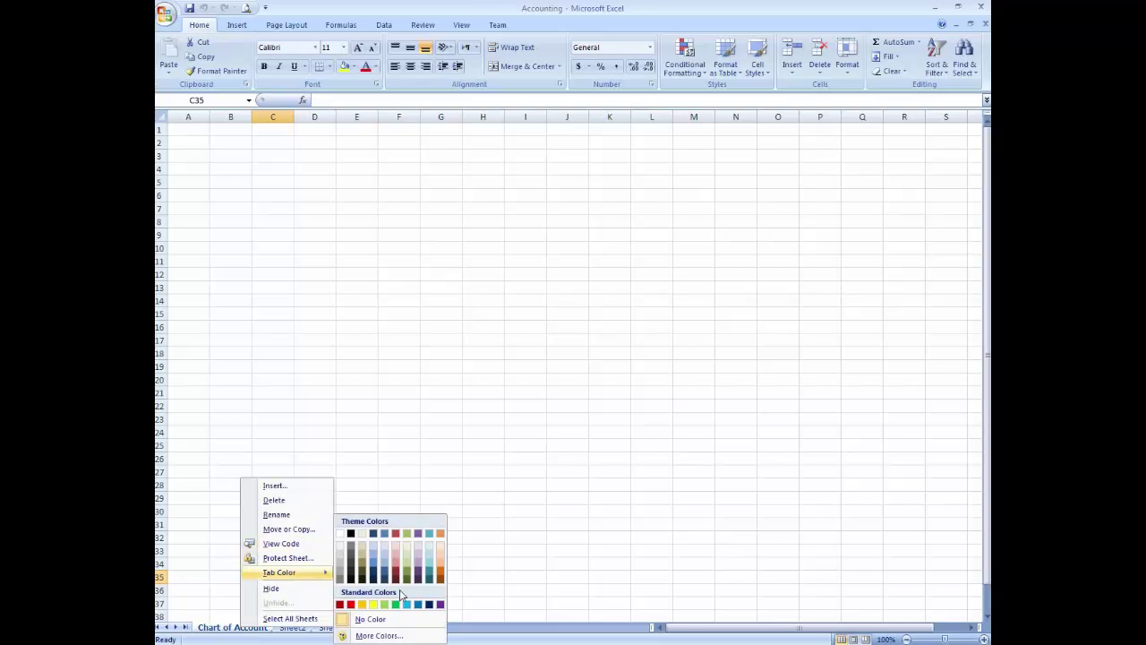
pyautogui.moveTo(279, 572)
pyautogui.click(418, 604)
# Step: Move the active cell from F29 back up to the top of the sheet near B2
pyautogui.click(391, 495)
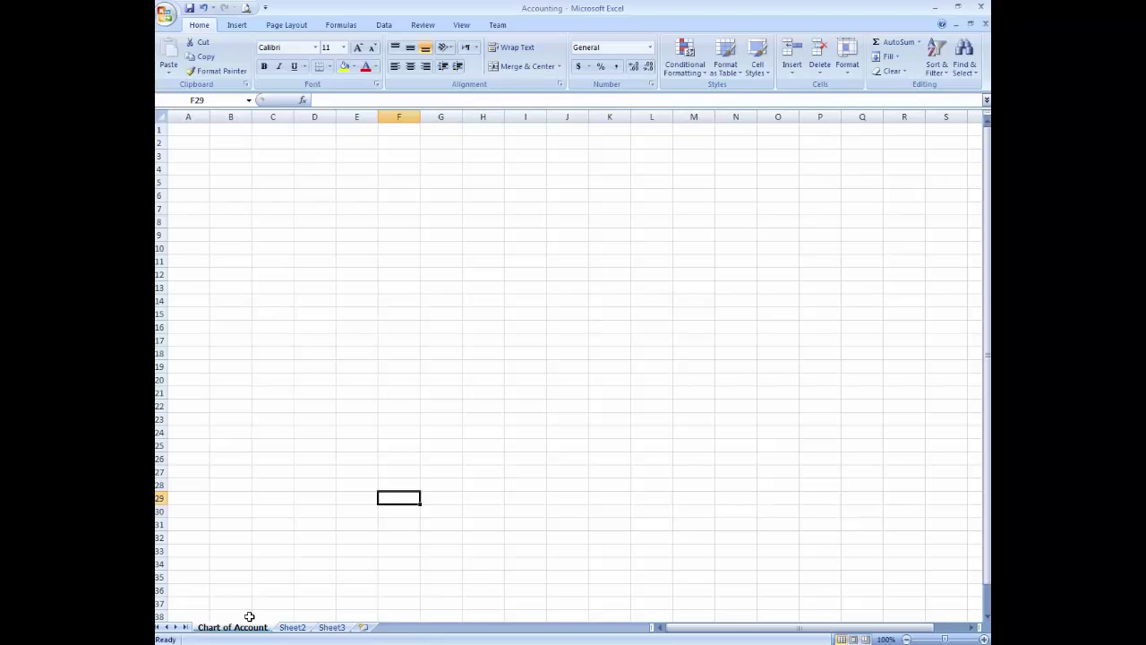
pyautogui.press('Home')
pyautogui.press('Right')
pyautogui.hotkey('ctrl', 'Up')
pyautogui.press('Down')
pyautogui.press('Down')
pyautogui.press('Up')
pyautogui.press('Up')
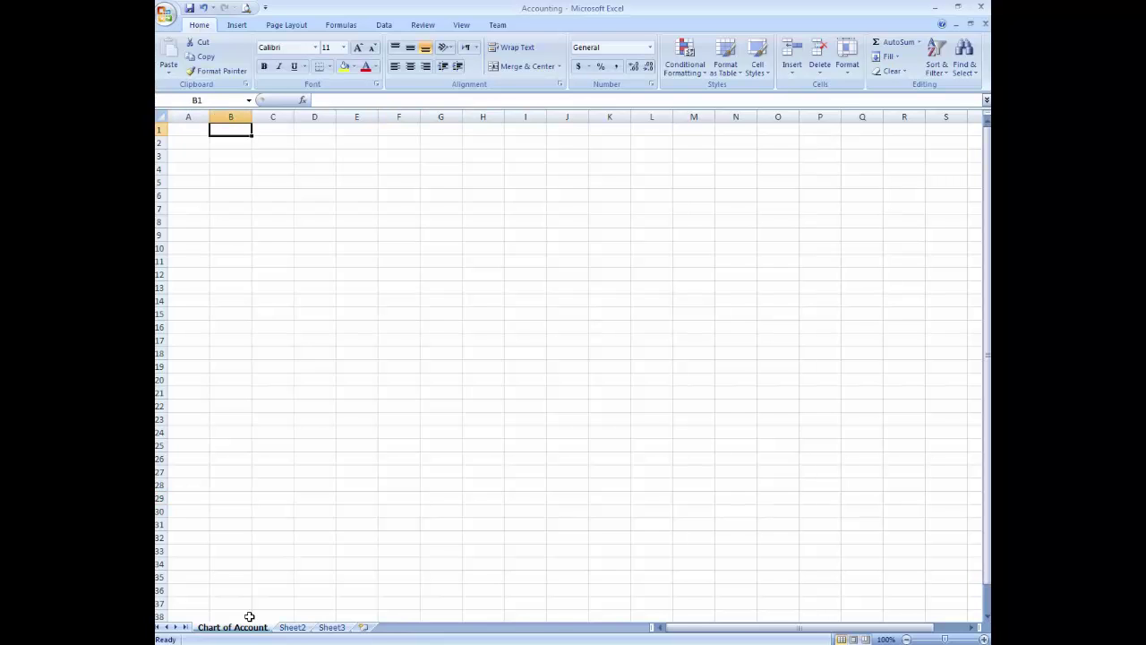
pyautogui.press('Left')
pyautogui.press('Down')
pyautogui.press('Right')
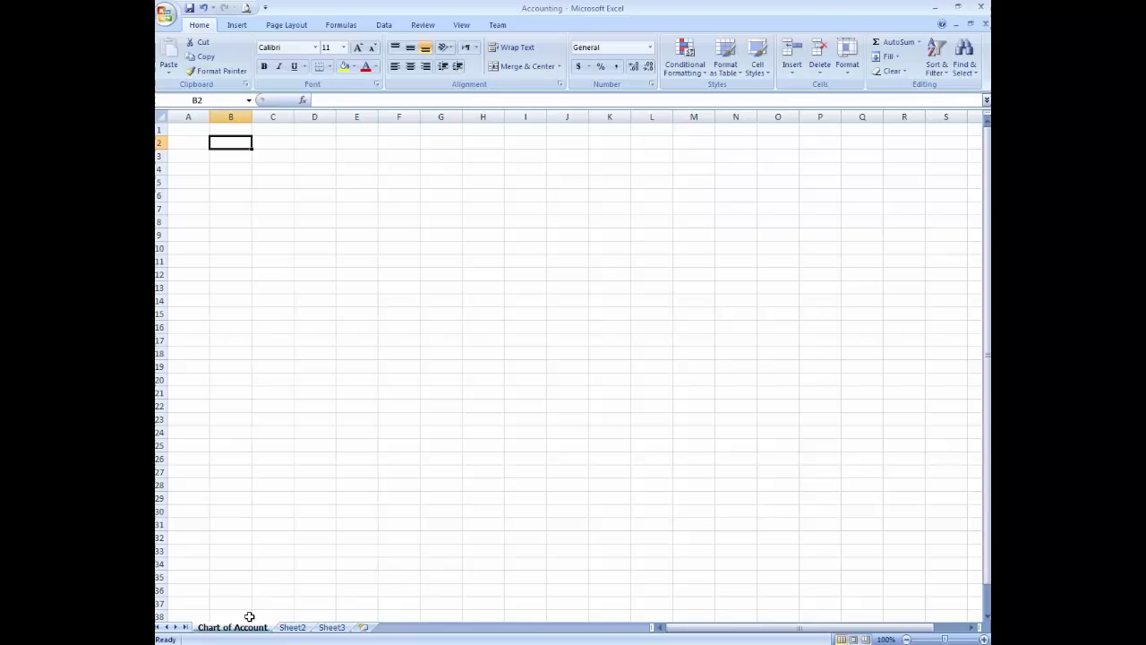
pyautogui.press('Down')
pyautogui.press('Up')
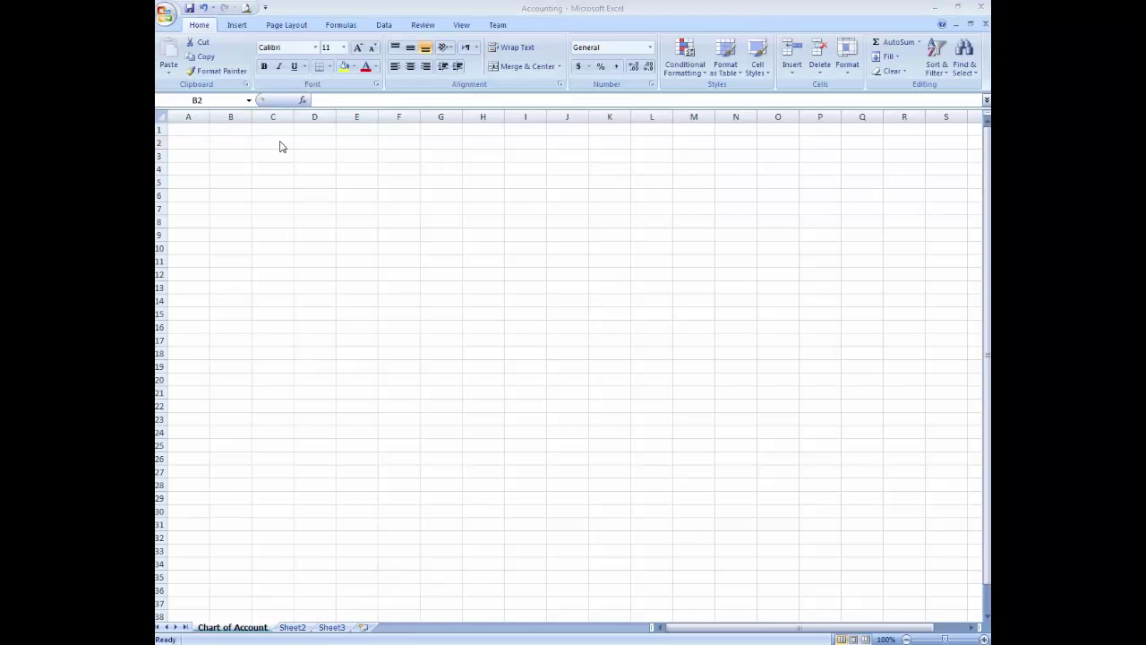
# Step: Enter the company title 'Hot Foods Pvt (Ltd)' in cell C2
pyautogui.click(279, 142)
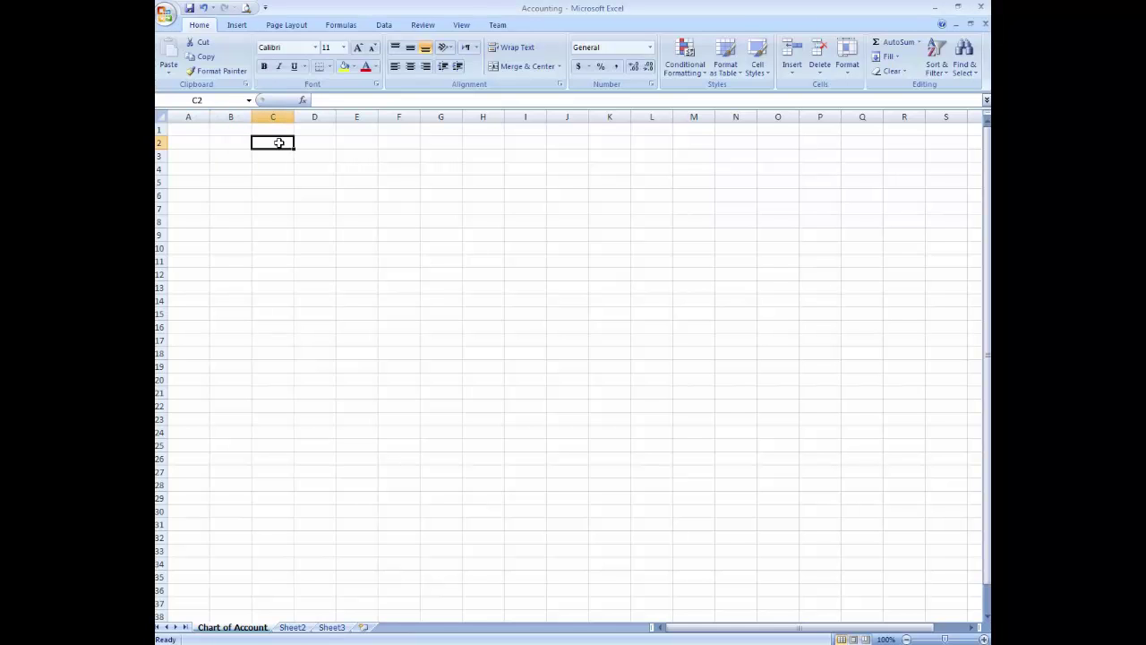
pyautogui.write('Hot Foods')
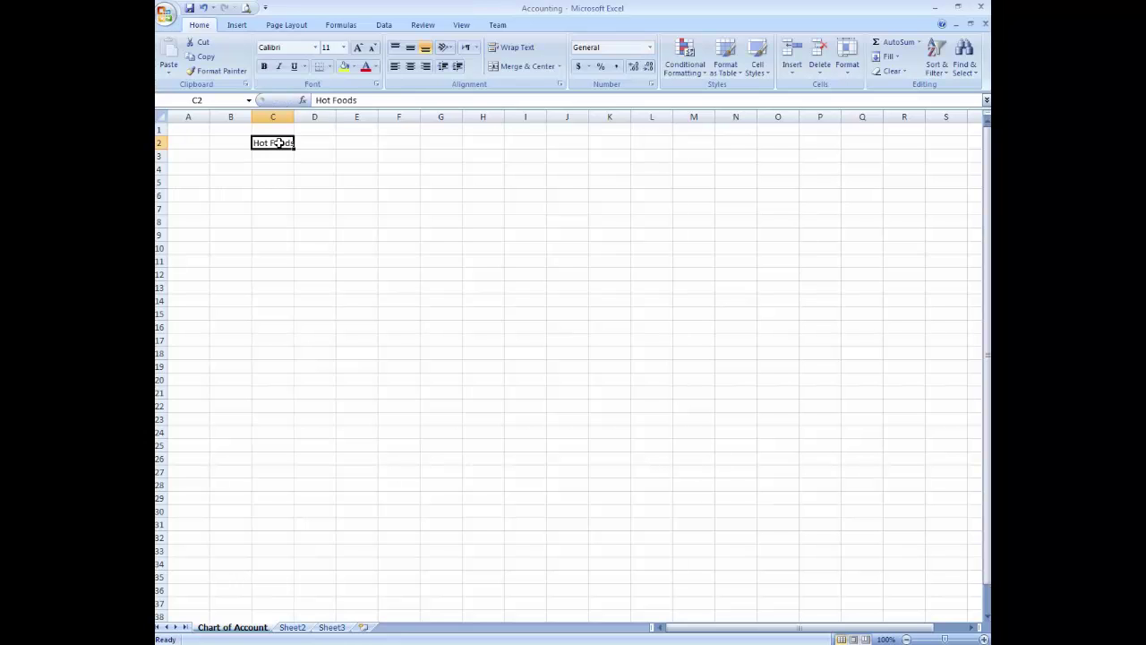
pyautogui.click(280, 143)
pyautogui.write('vt LTD')
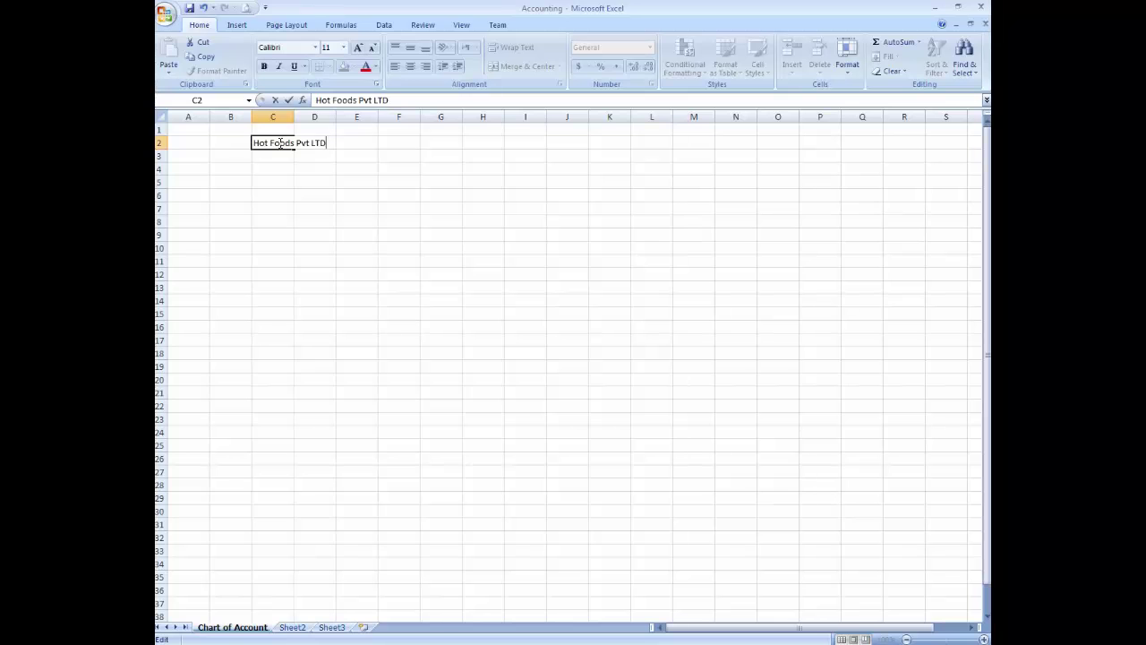
pyautogui.write('td')
pyautogui.write('(')
pyautogui.press('Return')
# Step: Select row 2 from A2 across to G2 for the title banner
pyautogui.press('Up')
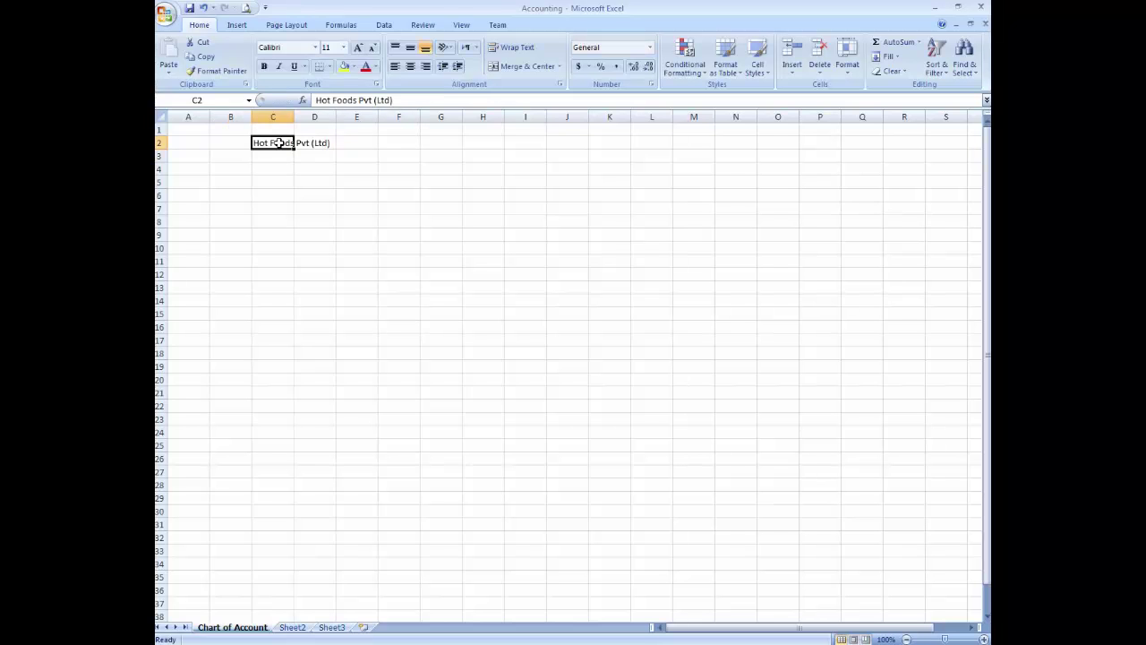
pyautogui.press('Left')
pyautogui.press('Left')
pyautogui.hotkey('shift', 'Right')
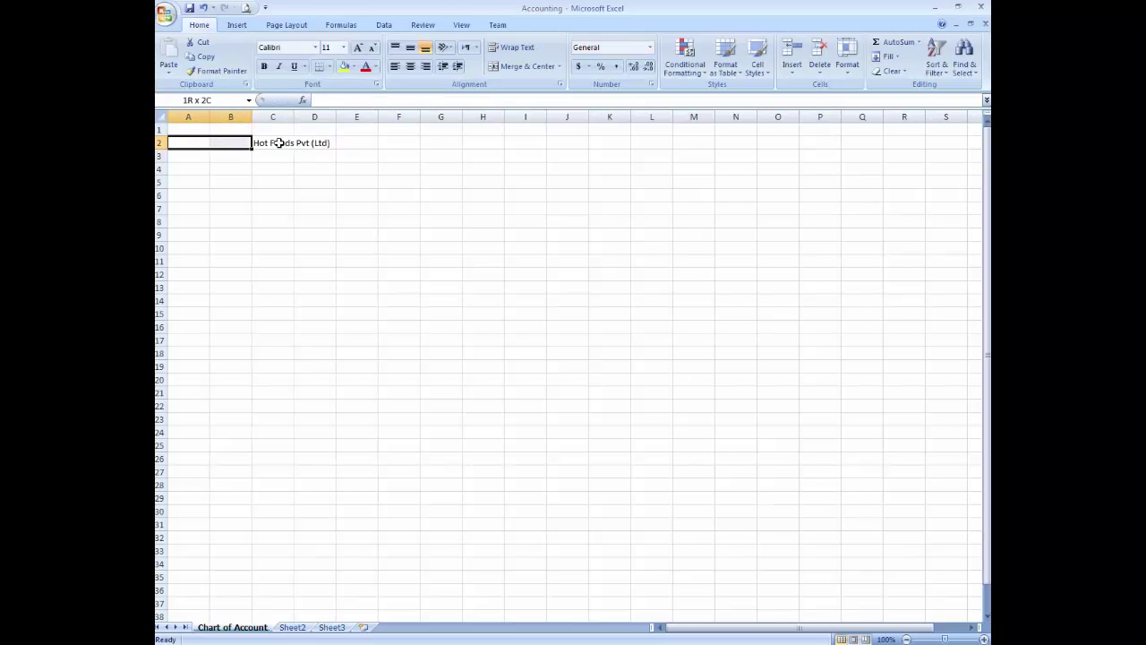
pyautogui.hotkey('shift', 'Right')
pyautogui.hotkey('shift', 'Right')
pyautogui.hotkey('shift', 'Right')
pyautogui.hotkey('shift', 'Right')
pyautogui.hotkey('shift', 'Right')
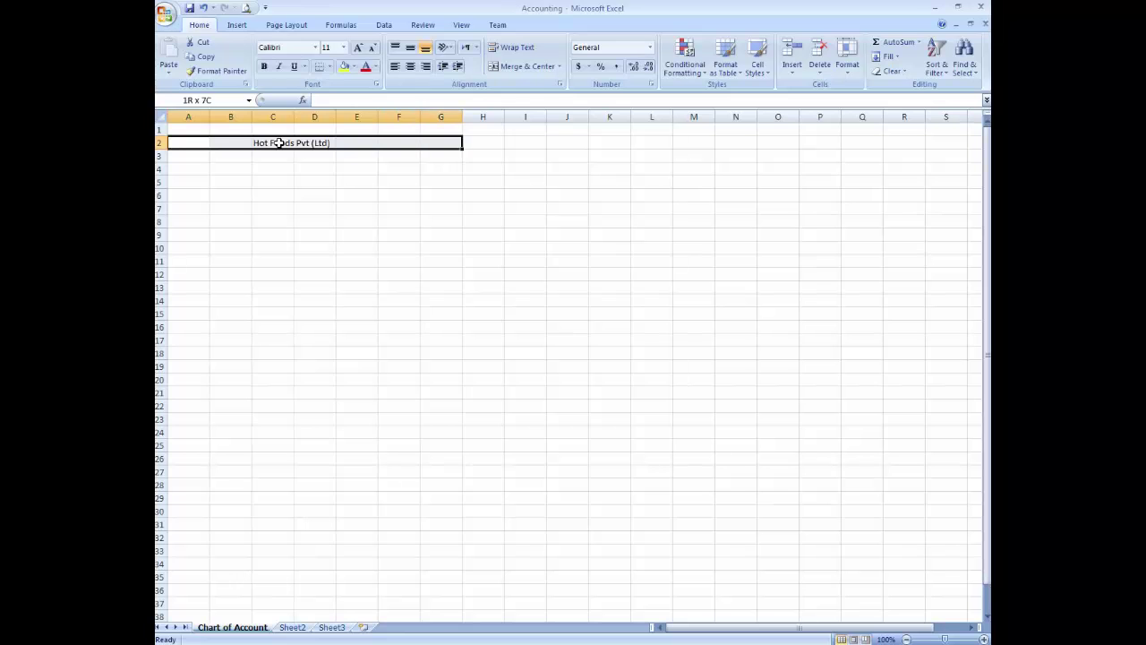
# Step: Merge and centre the title across A2:G2, make it bold teal text with light orange fill
pyautogui.click(522, 68)
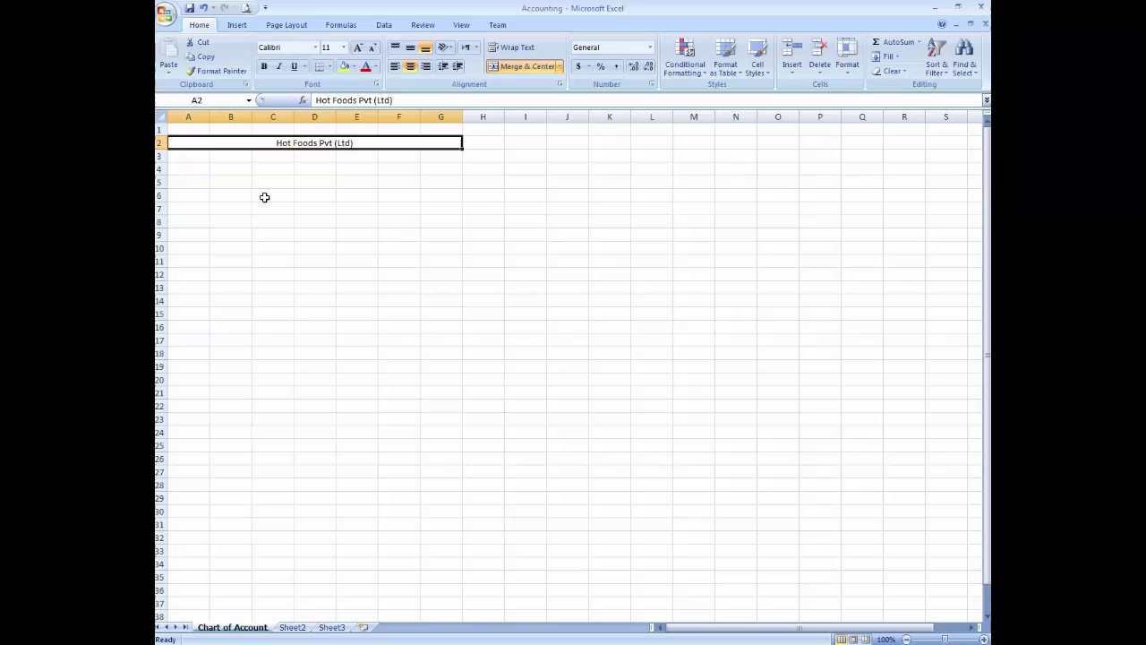
pyautogui.hotkey('ctrl', 'b')
pyautogui.click(376, 67)
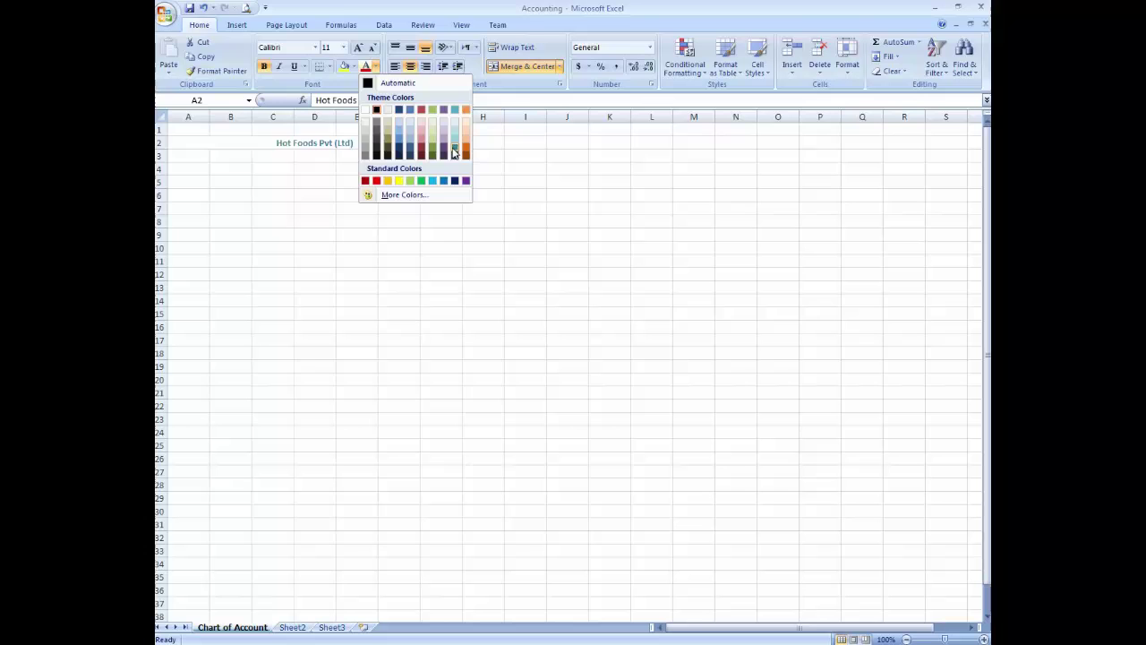
pyautogui.click(454, 158)
pyautogui.click(354, 66)
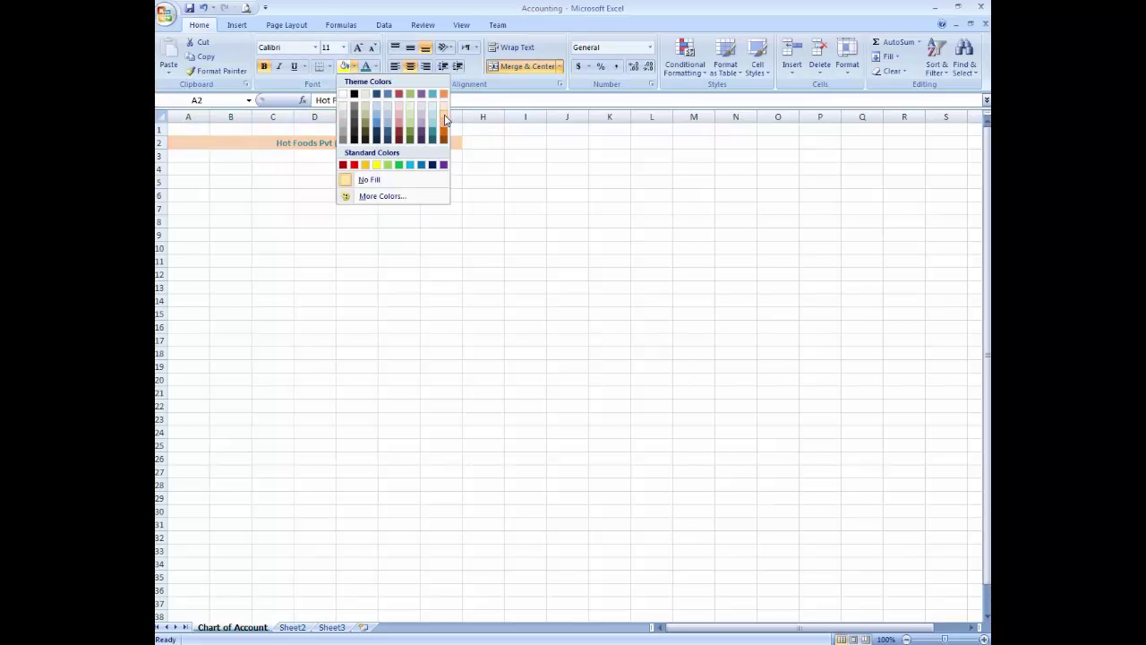
pyautogui.click(444, 115)
pyautogui.click(458, 180)
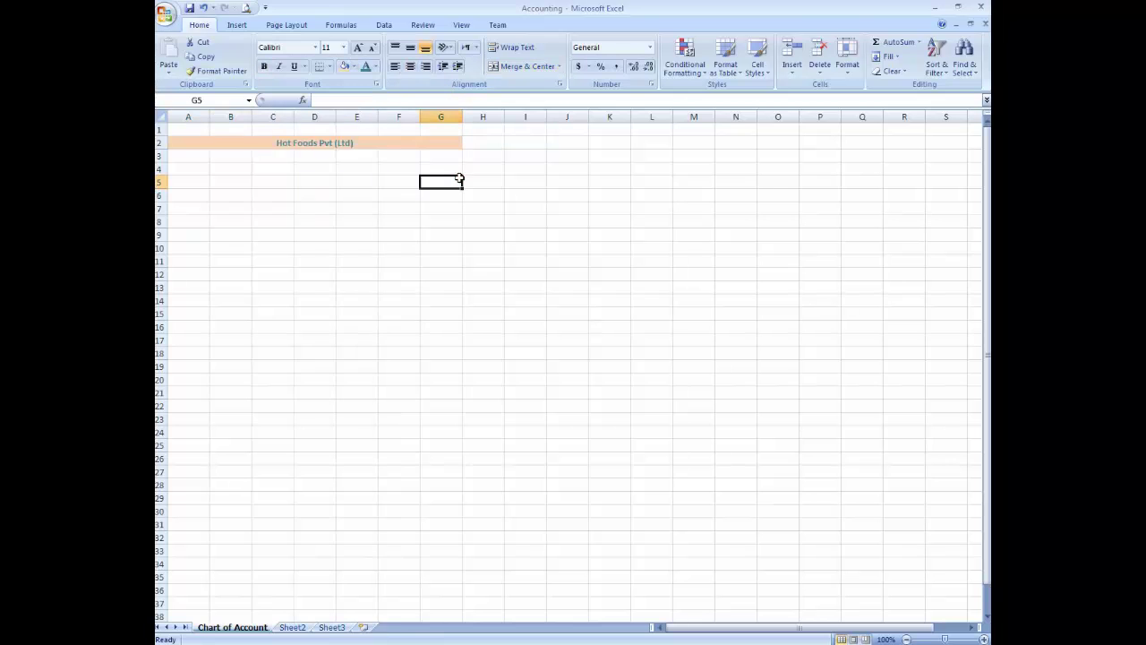
# Step: Add a thick box border around the Hot Foods Pvt (Ltd) banner and save the workbook
pyautogui.click(400, 143)
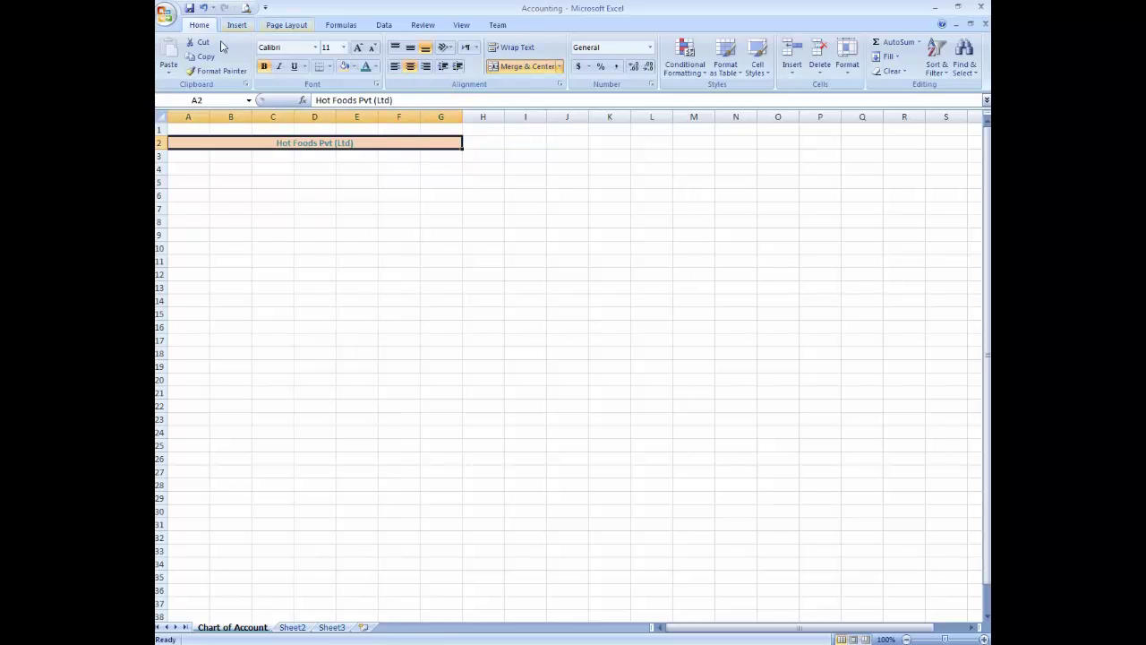
pyautogui.click(330, 68)
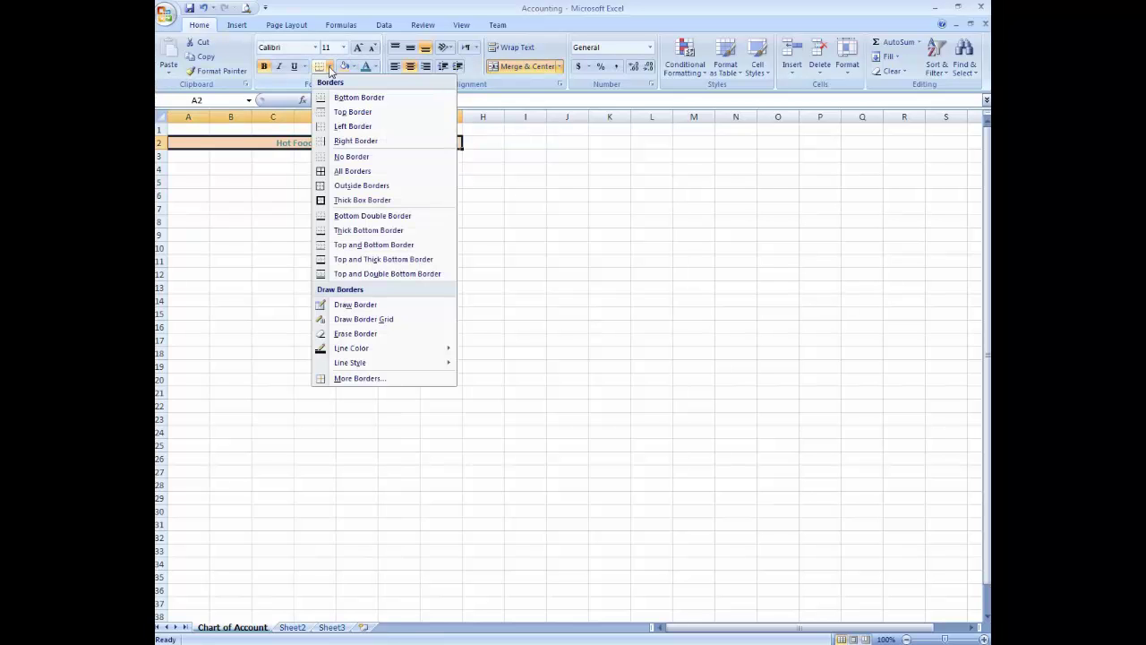
pyautogui.click(351, 205)
pyautogui.press('Return')
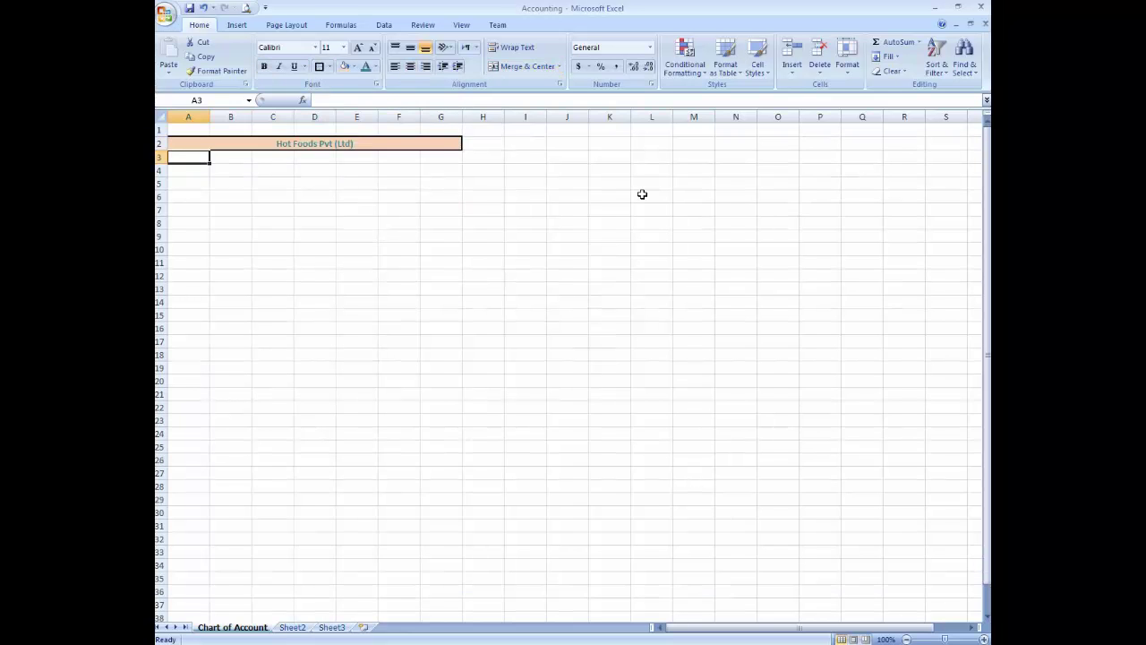
pyautogui.press('Up')
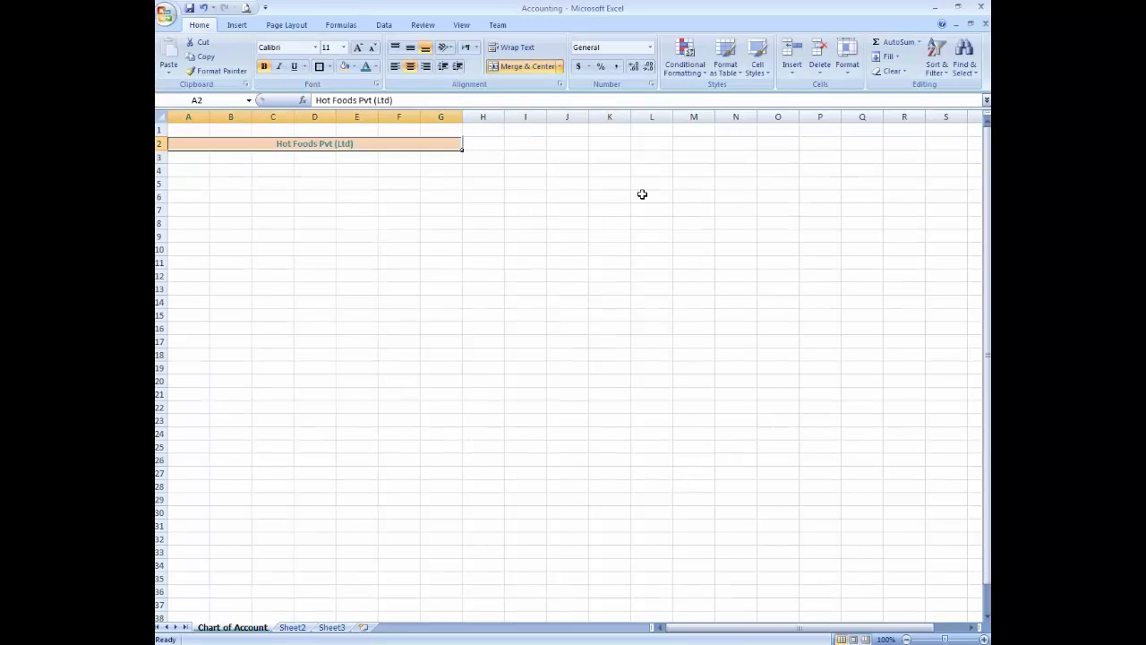
pyautogui.click(190, 12)
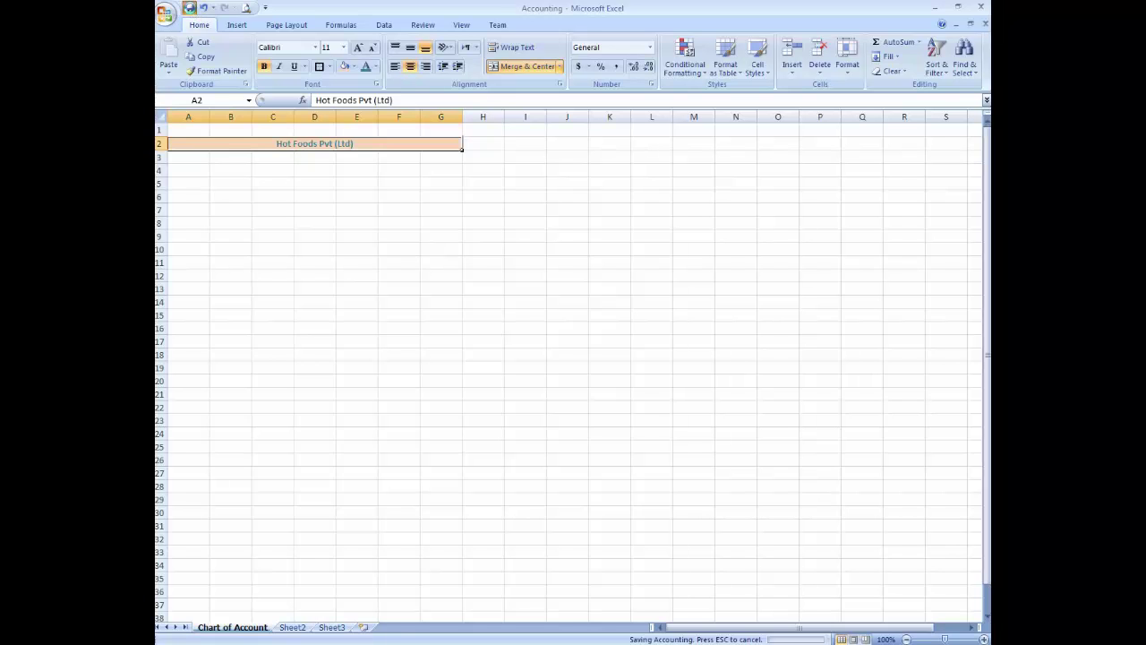
# Step: Type the subtitle 'CHAT OF ACCOUNTS' into cell B3
pyautogui.click(409, 198)
pyautogui.press('Up')
pyautogui.press('Up')
pyautogui.press('Up')
pyautogui.press('Left')
pyautogui.press('Left')
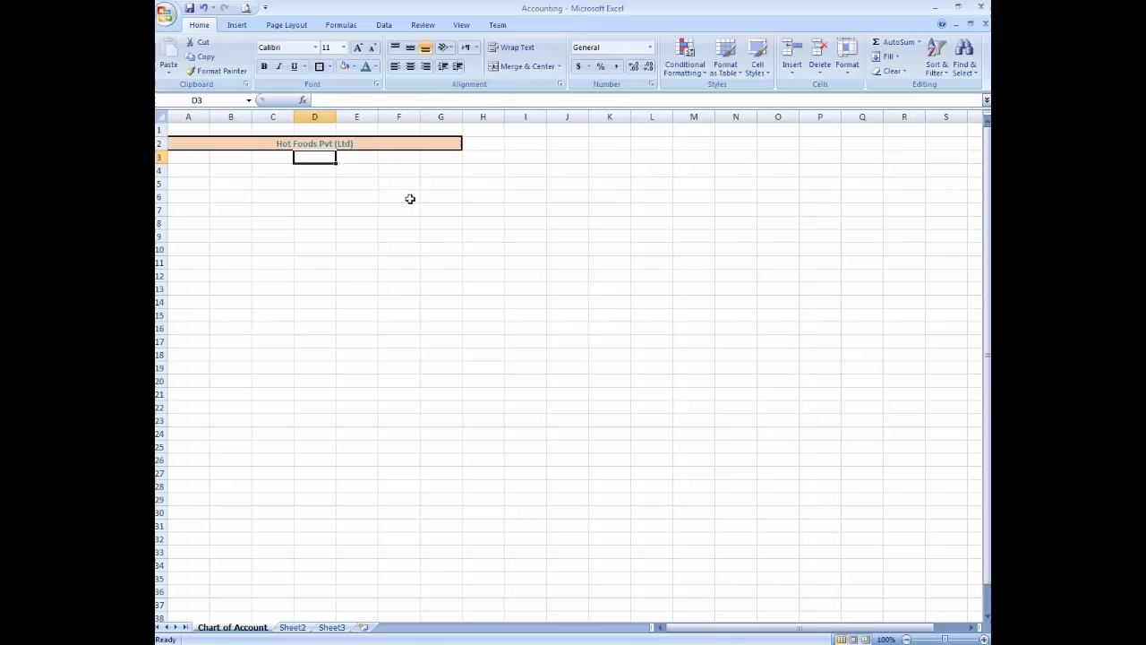
pyautogui.press('Left')
pyautogui.press('Left')
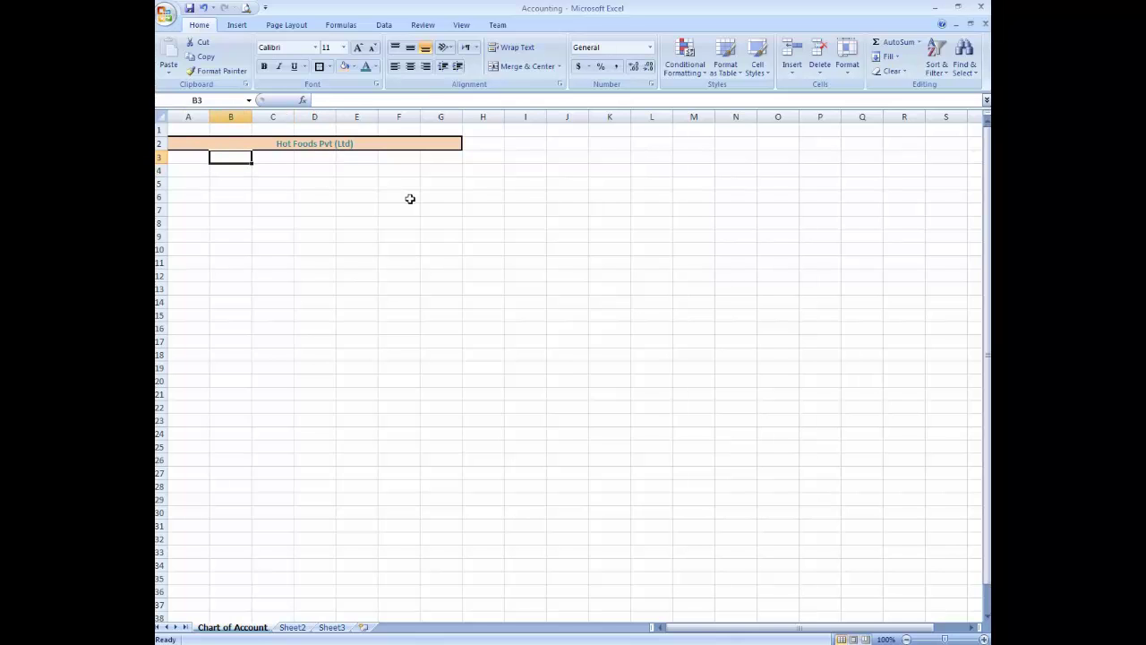
pyautogui.write('CHAT')
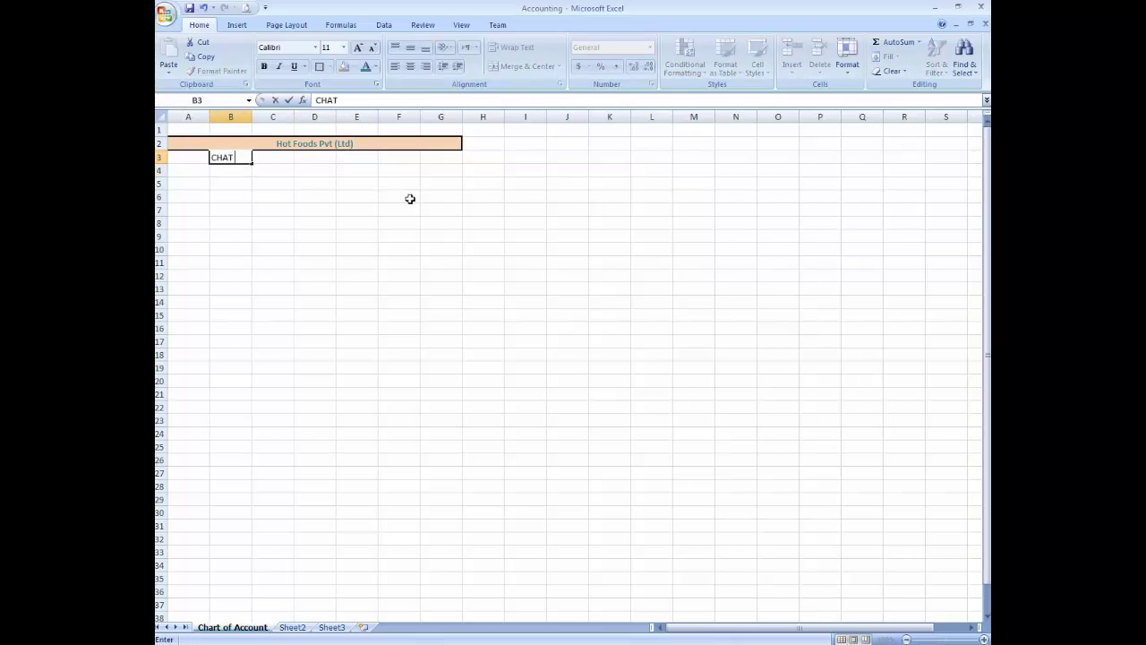
pyautogui.write(' OF ACCOU')
pyautogui.write('NTS')
pyautogui.press('Return')
# Step: Merge and centre the subtitle across A3:G3
pyautogui.press('Up')
pyautogui.press('Left')
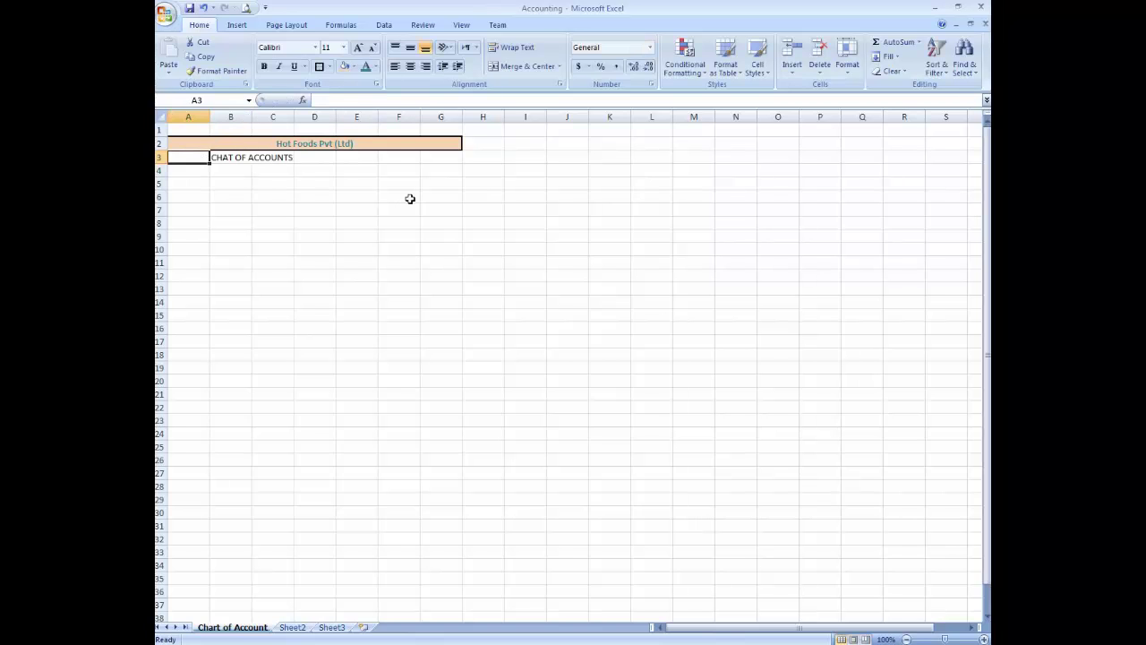
pyautogui.press('Right')
pyautogui.press('Left')
pyautogui.hotkey('shift', 'Right')
pyautogui.hotkey('shift', 'Right')
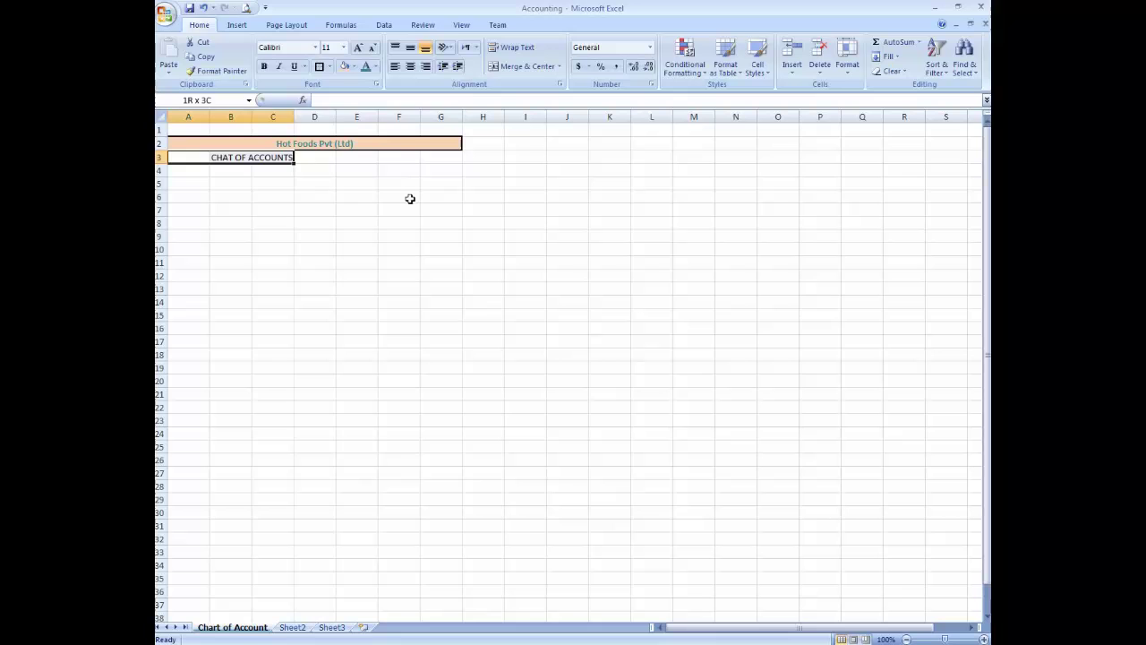
pyautogui.hotkey('shift', 'Right')
pyautogui.hotkey('shift', 'Right')
pyautogui.hotkey('shift', 'Right')
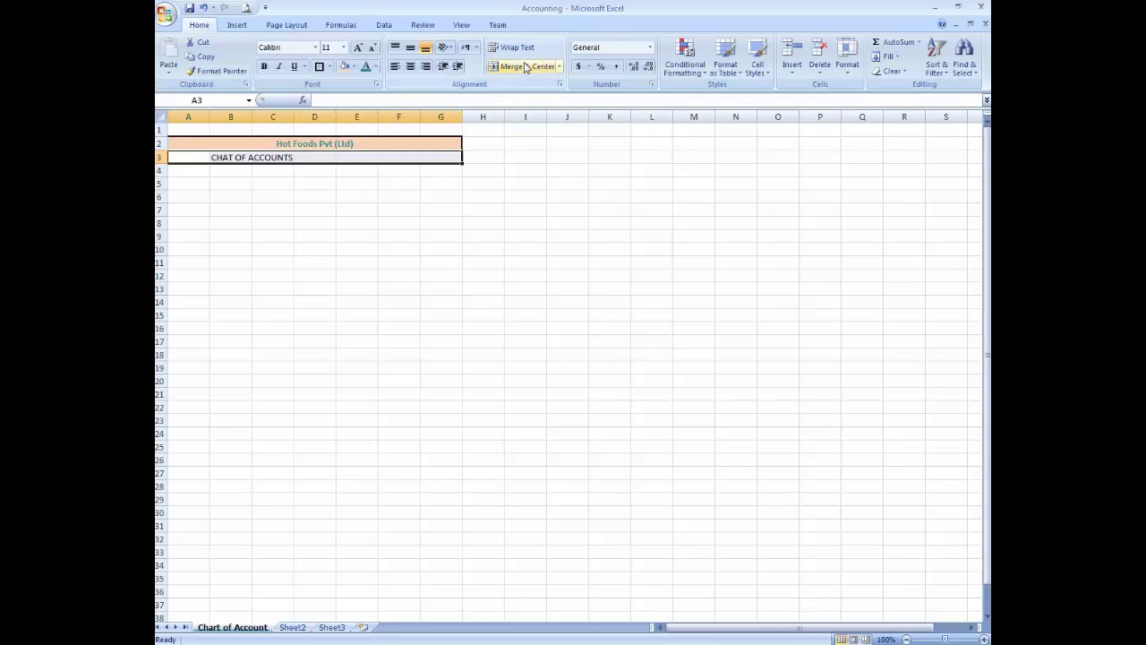
pyautogui.click(525, 69)
pyautogui.press('Right')
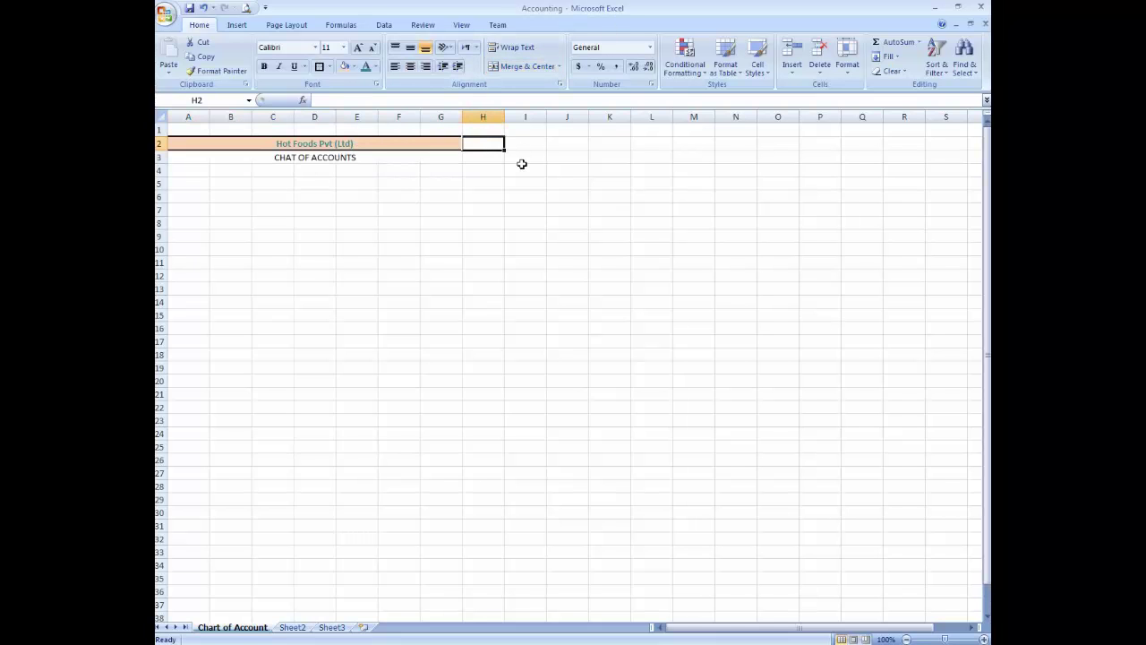
pyautogui.press('Left')
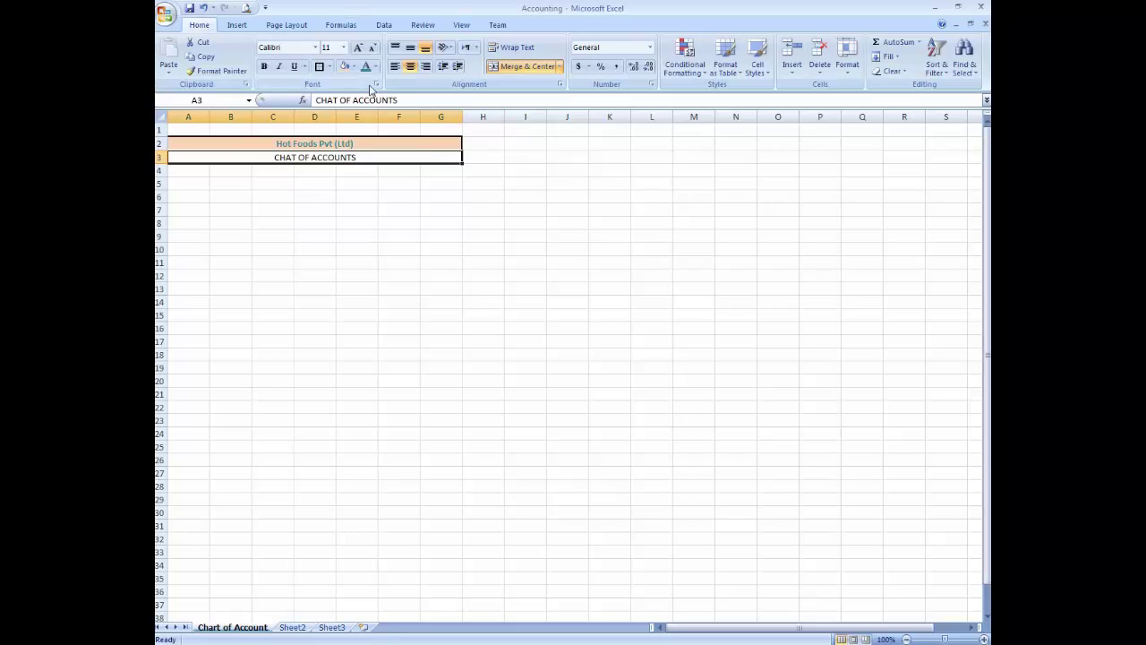
# Step: Fill the merged subtitle banner with cyan
pyautogui.click(376, 68)
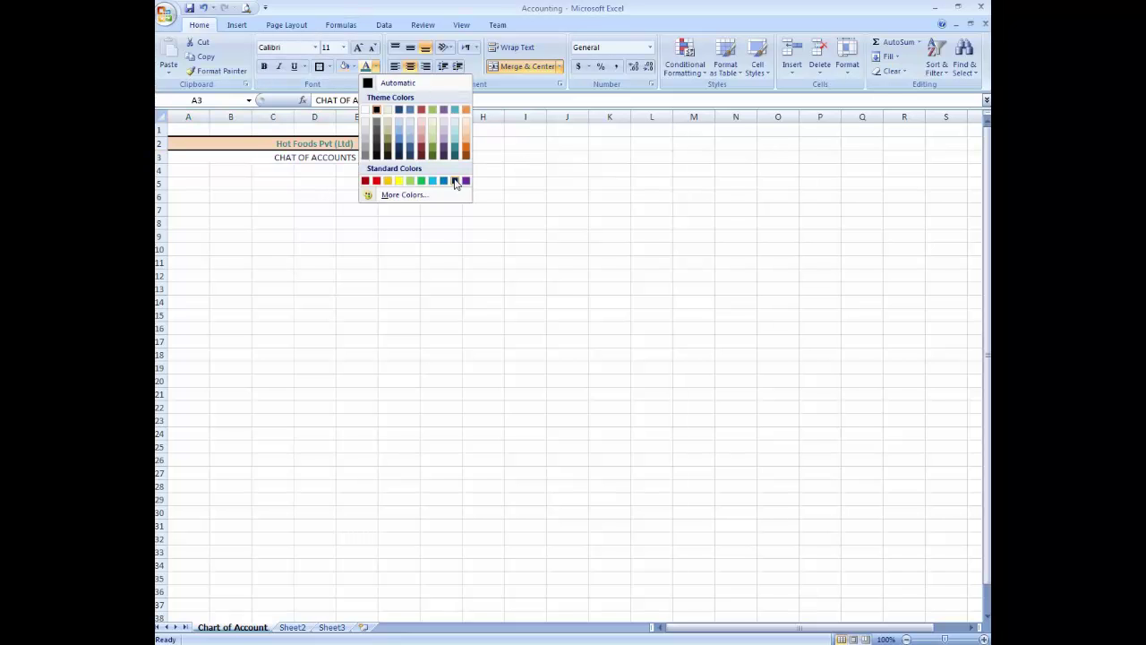
pyautogui.click(301, 213)
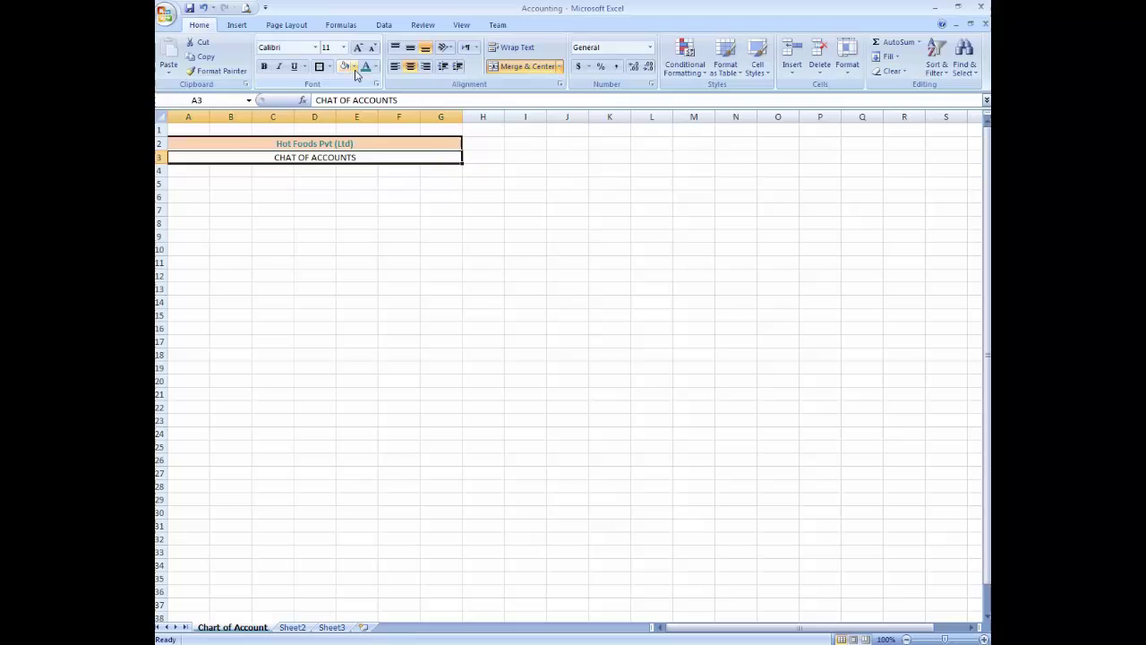
pyautogui.click(355, 67)
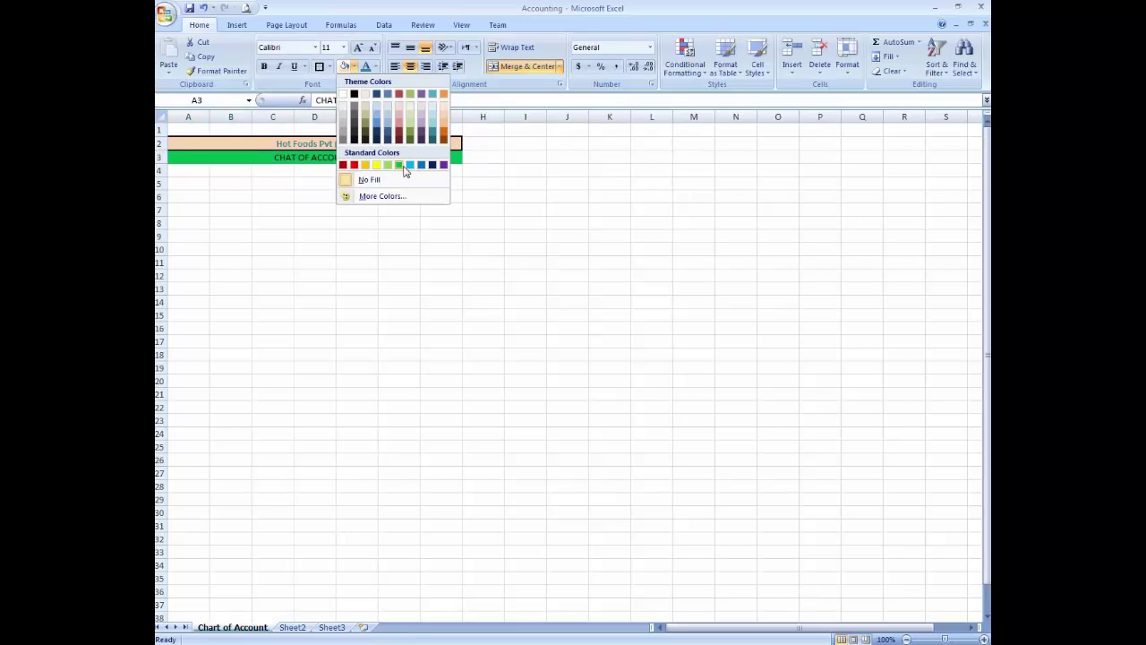
pyautogui.click(411, 167)
pyautogui.click(442, 219)
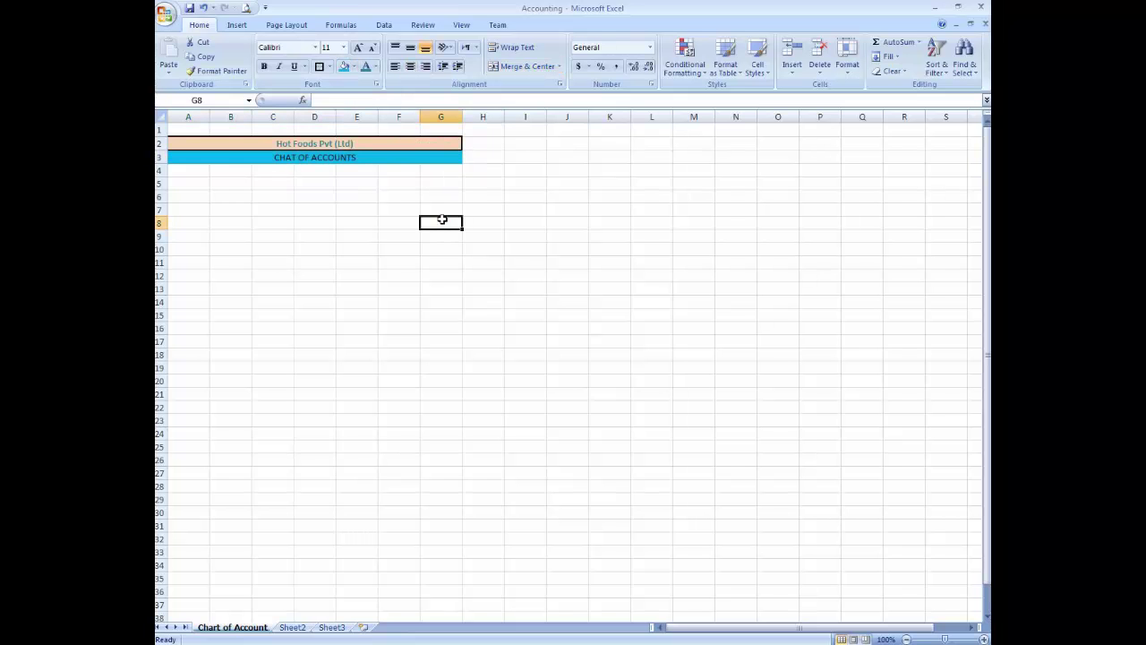
# Step: Enter the heading 'Code #' in cell A4
pyautogui.press('Left')
pyautogui.press('Left')
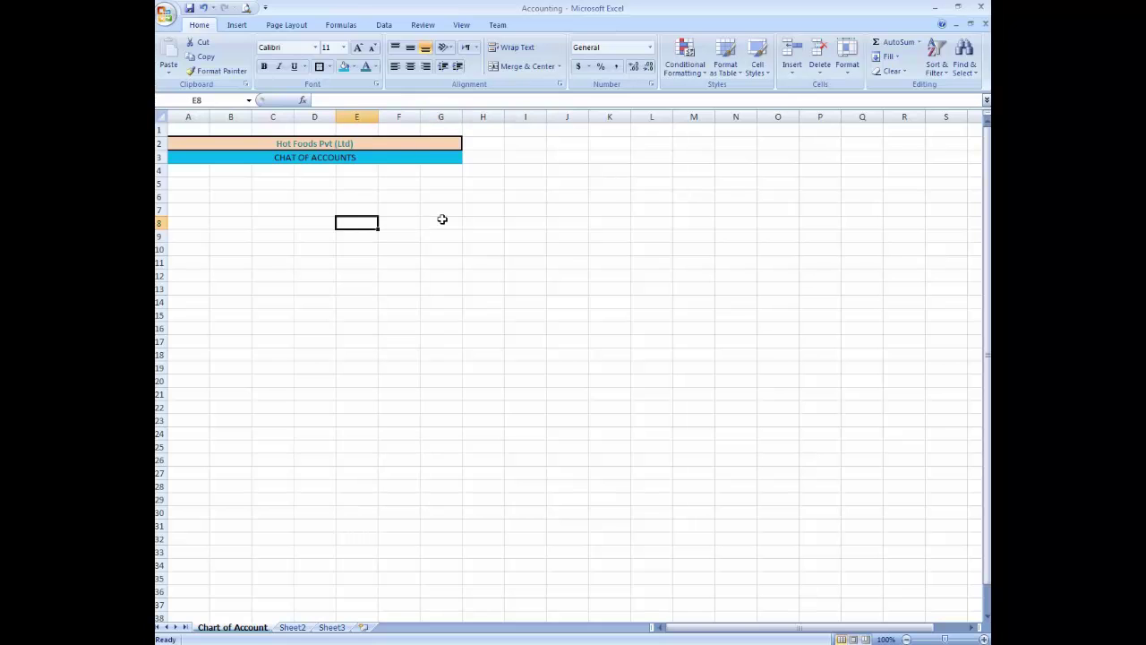
pyautogui.press('Up')
pyautogui.press('Up')
pyautogui.press('Up')
pyautogui.press('Down')
pyautogui.press('Down')
pyautogui.press('Down')
pyautogui.press('Left')
pyautogui.press('Left')
pyautogui.press('Up')
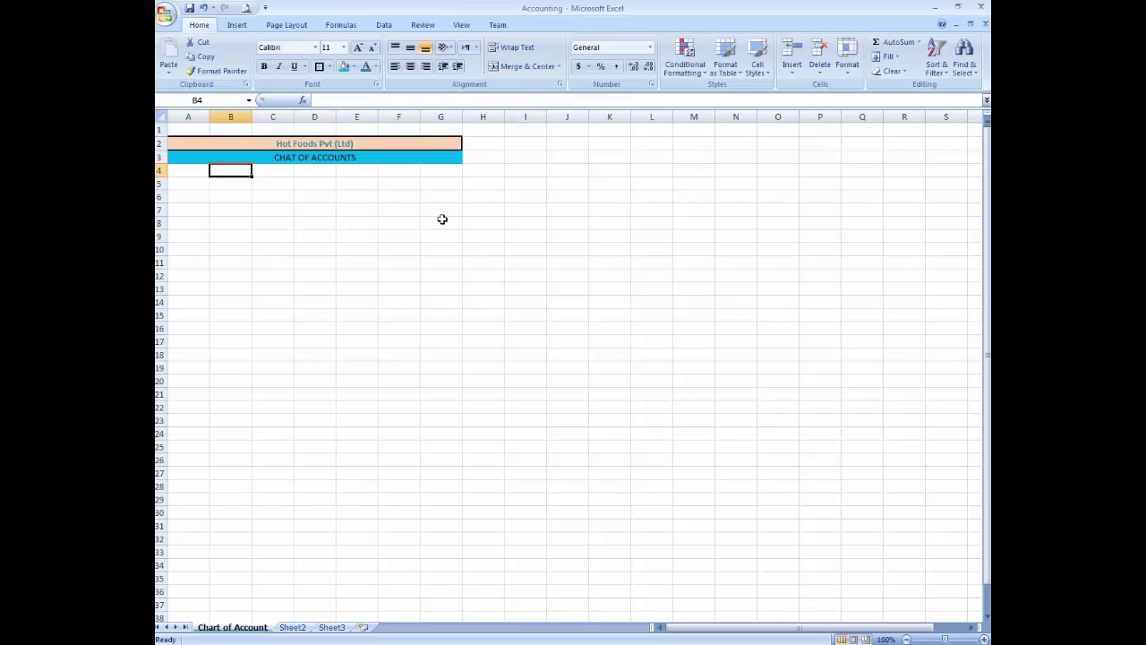
pyautogui.press('Left')
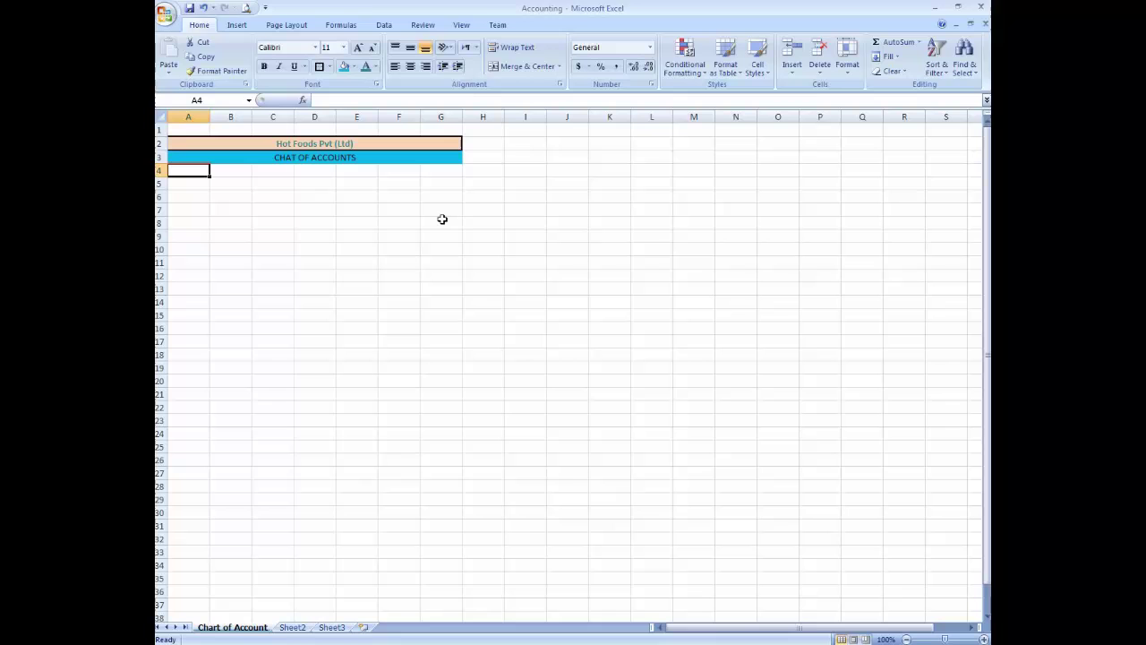
pyautogui.press('Down')
pyautogui.press('Up')
pyautogui.write('c')
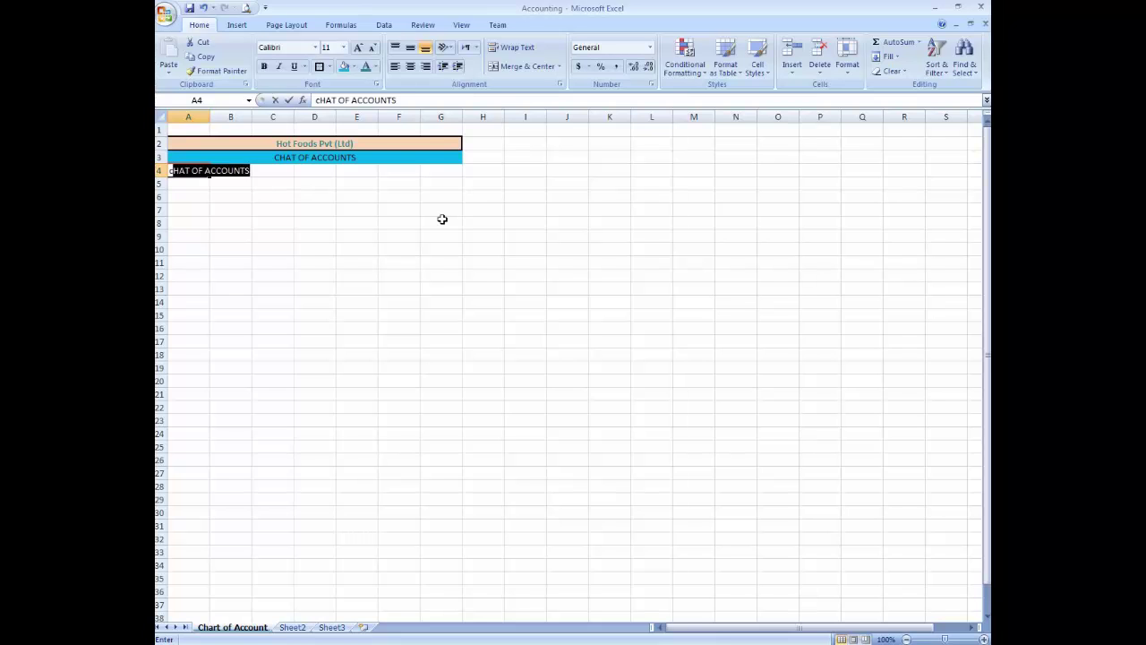
pyautogui.write('ODE')
pyautogui.press('BackSpace')
pyautogui.press('BackSpace')
pyautogui.press('BackSpace')
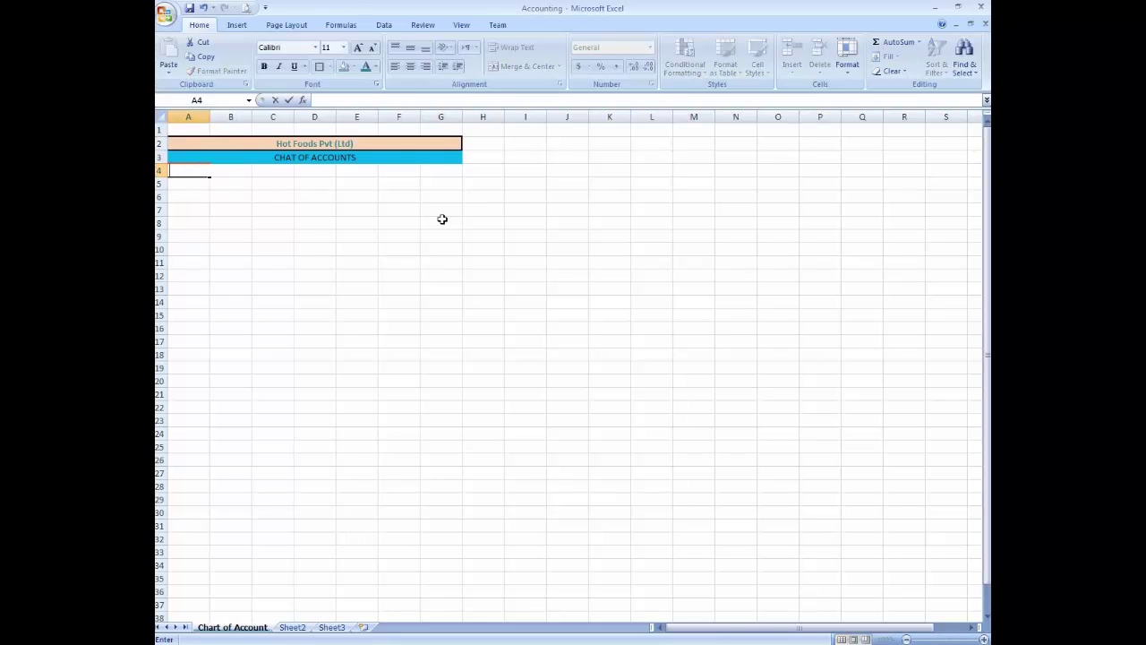
pyautogui.write('Code')
pyautogui.write(' #')
pyautogui.press('Tab')
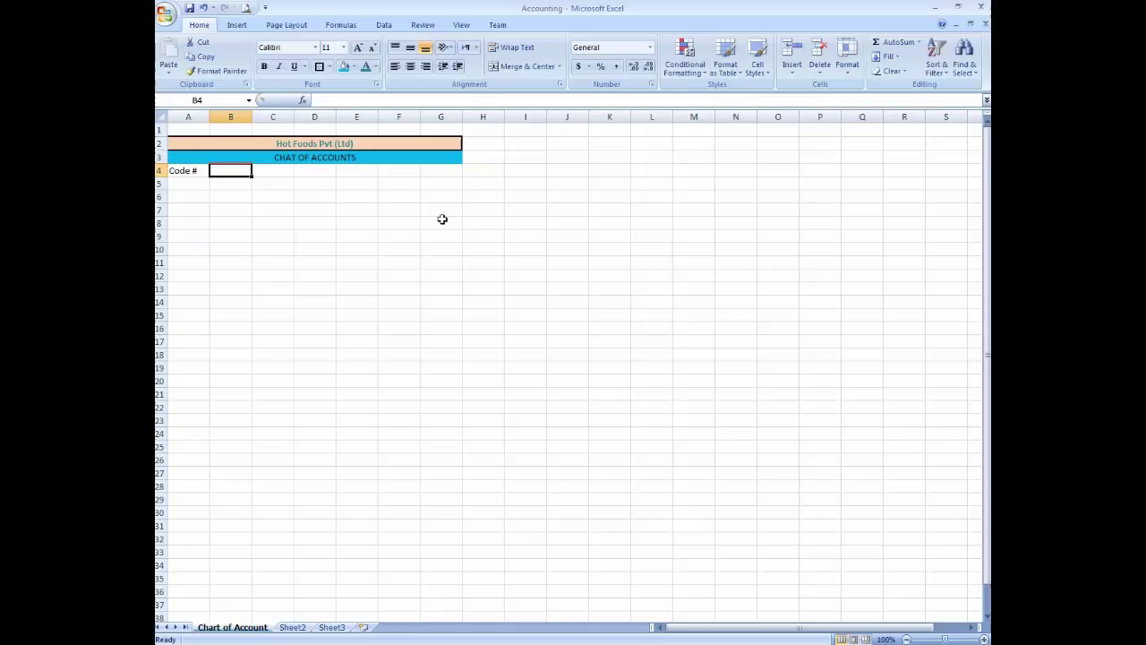
# Step: Add 'Account Name' in B4 with column B widened, and 'Type' in C4
pyautogui.write('Account ')
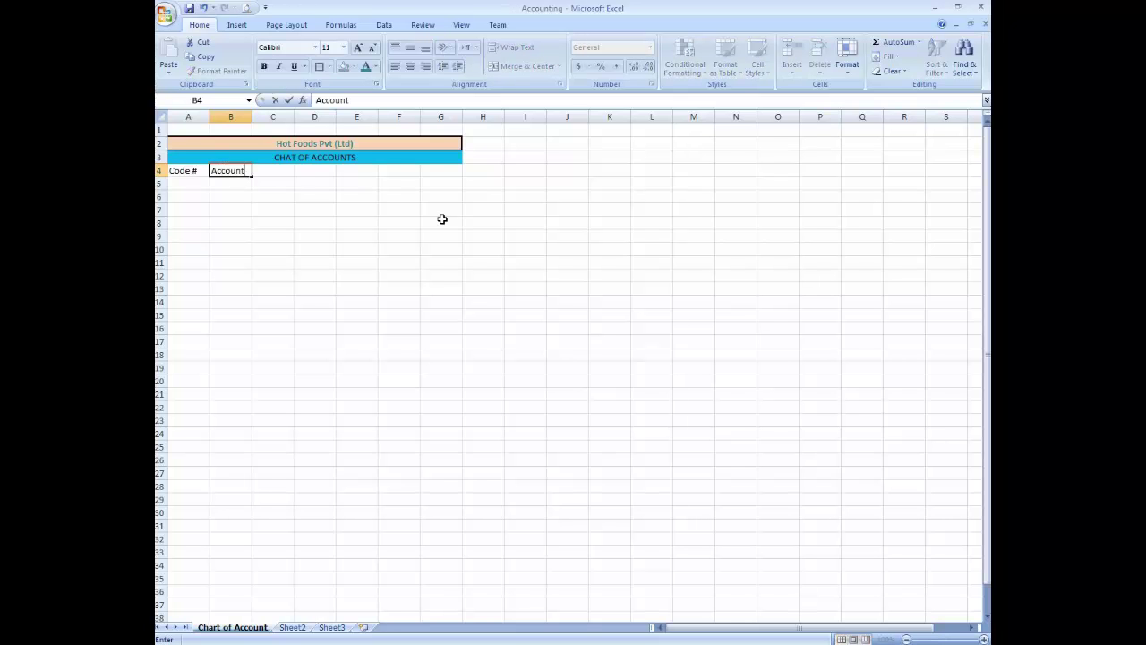
pyautogui.write('Name')
pyautogui.press('Return')
pyautogui.press('Up')
pyautogui.press('Right')
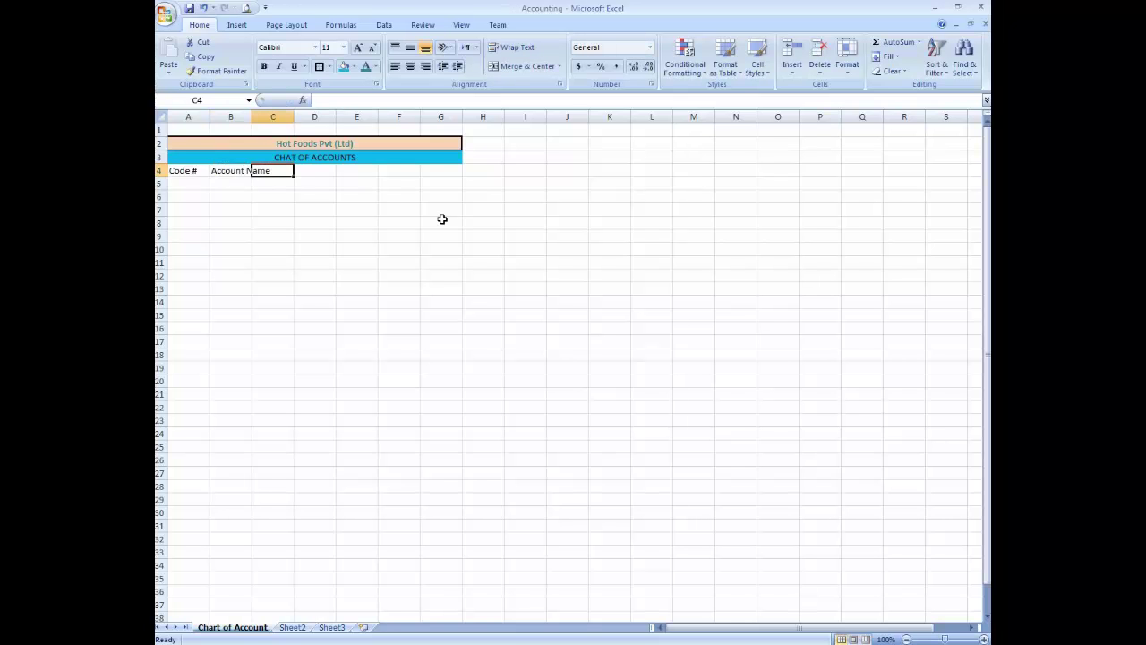
pyautogui.doubleClick(251, 117)
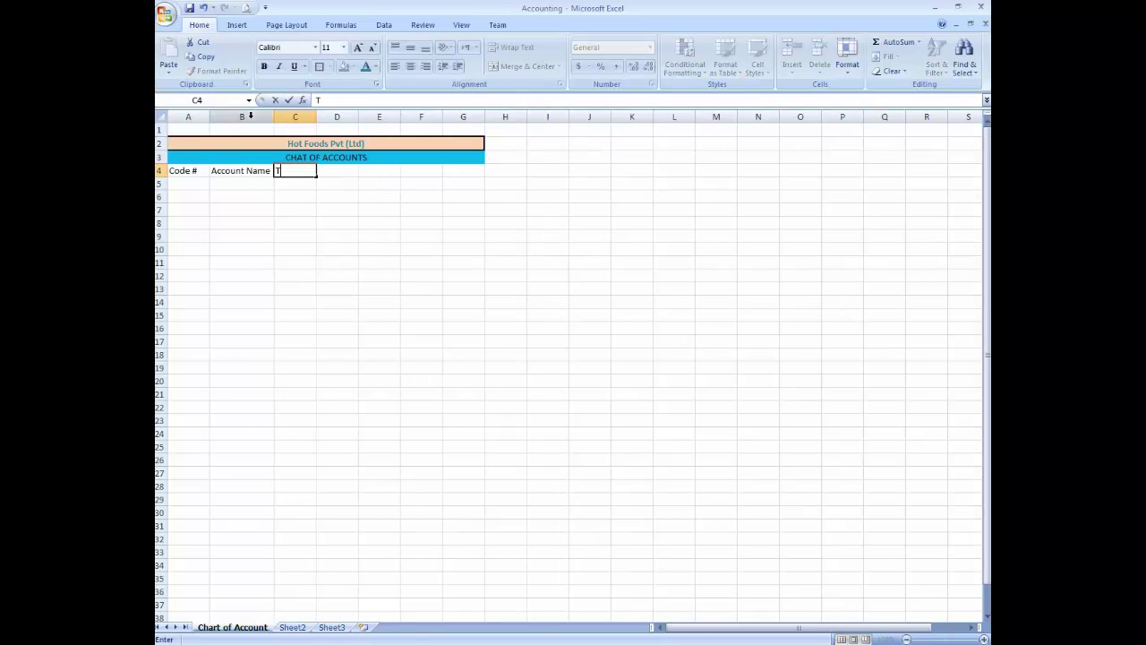
pyautogui.write('Type')
pyautogui.press('Return')
# Step: Enter the 'Normal Balance' heading in cell D4
pyautogui.press('Up')
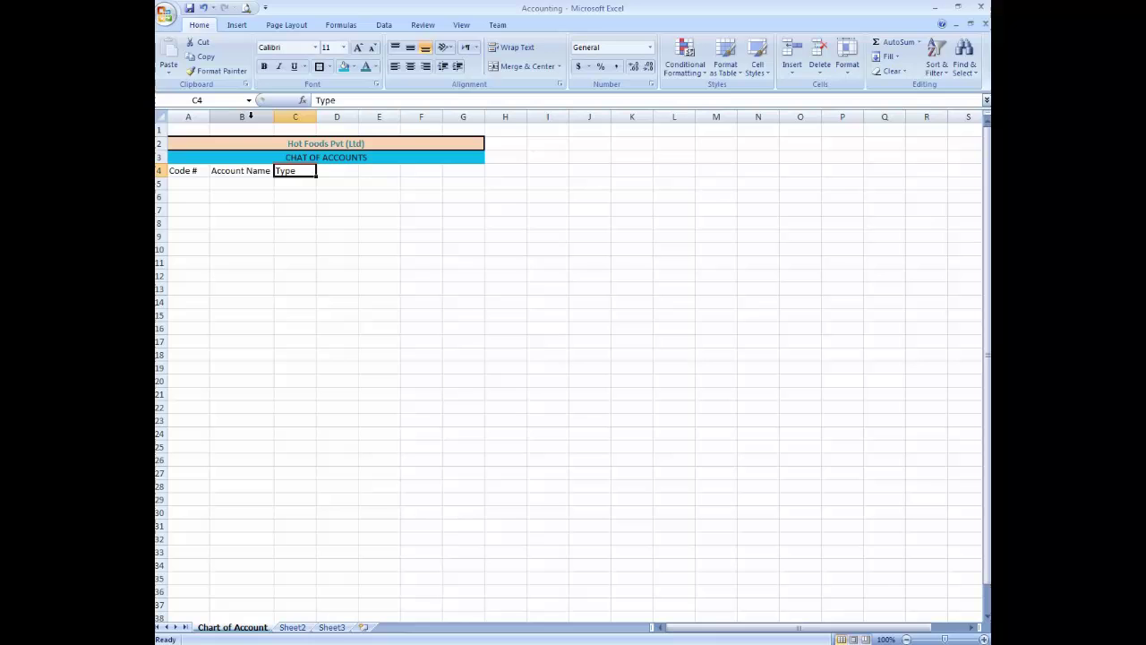
pyautogui.press('Left')
pyautogui.press('Right')
pyautogui.press('Right')
pyautogui.press('Left')
pyautogui.press('Right')
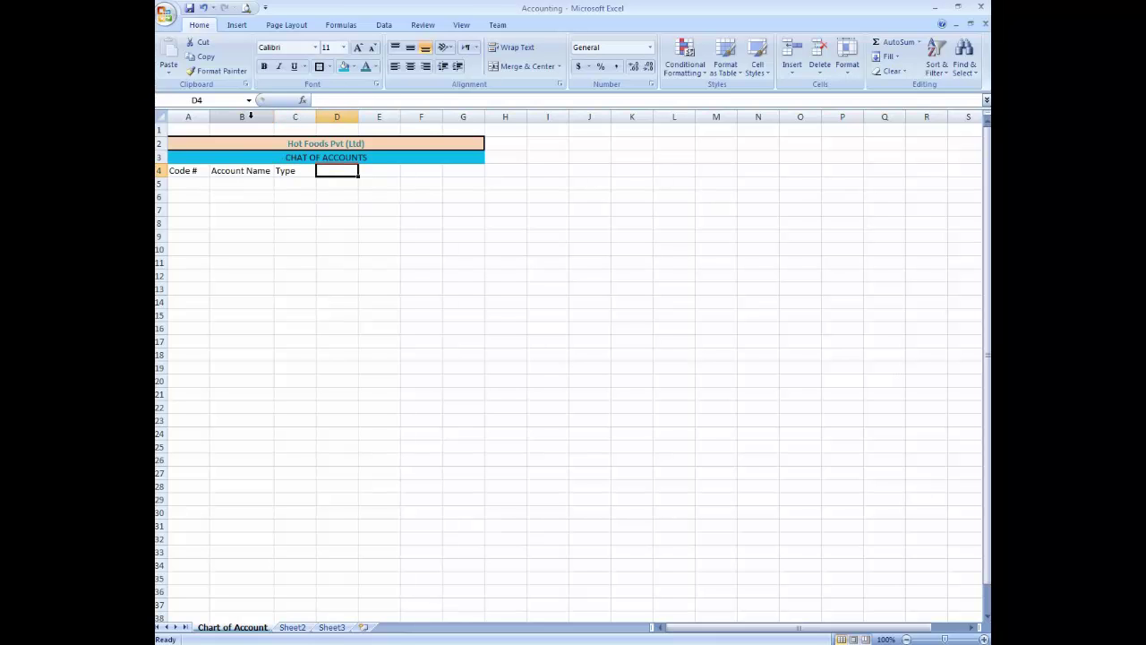
pyautogui.press('Left')
pyautogui.press('Right')
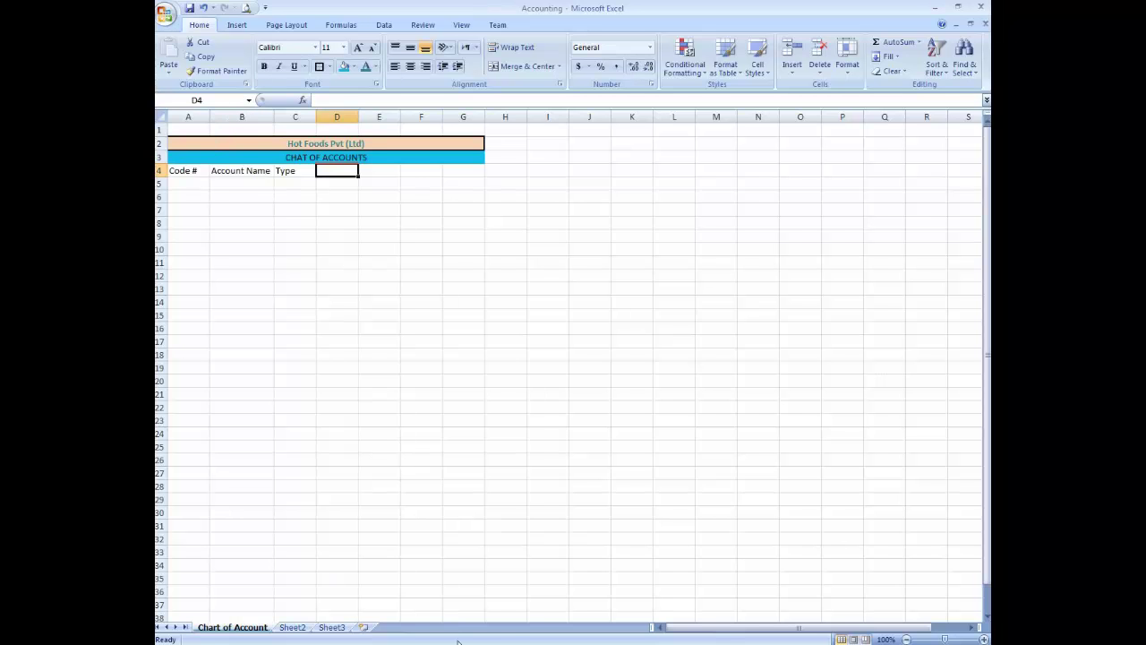
pyautogui.hotkey('alt', 'Tab')
pyautogui.click(334, 166)
pyautogui.write('Normal')
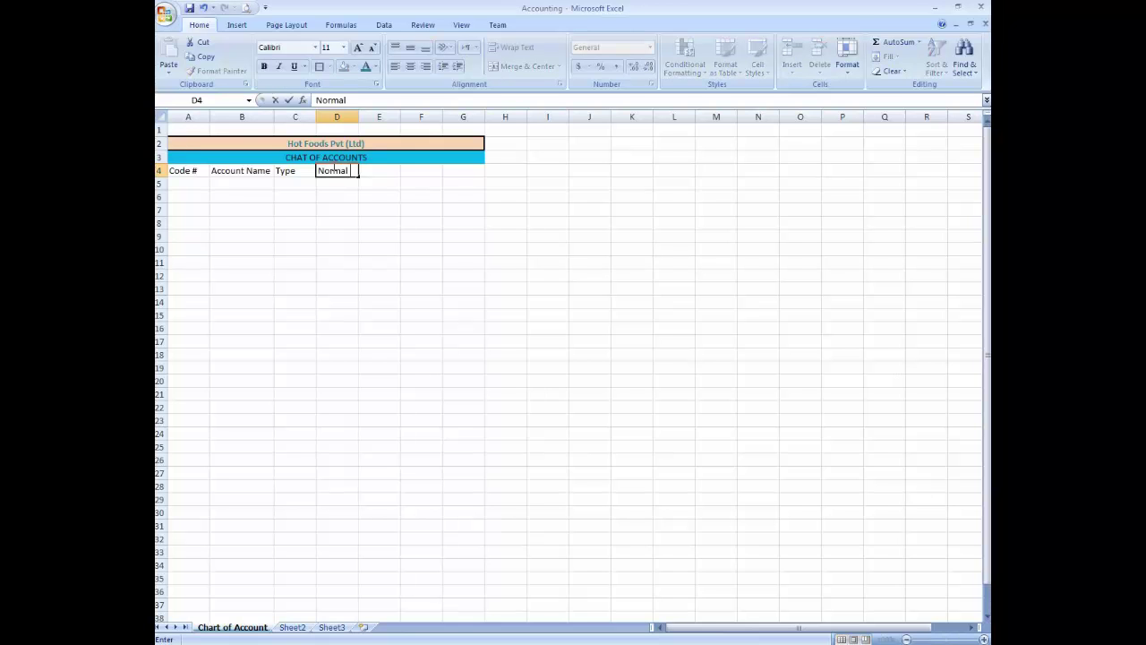
pyautogui.write(' Balance (')
pyautogui.press('Left')
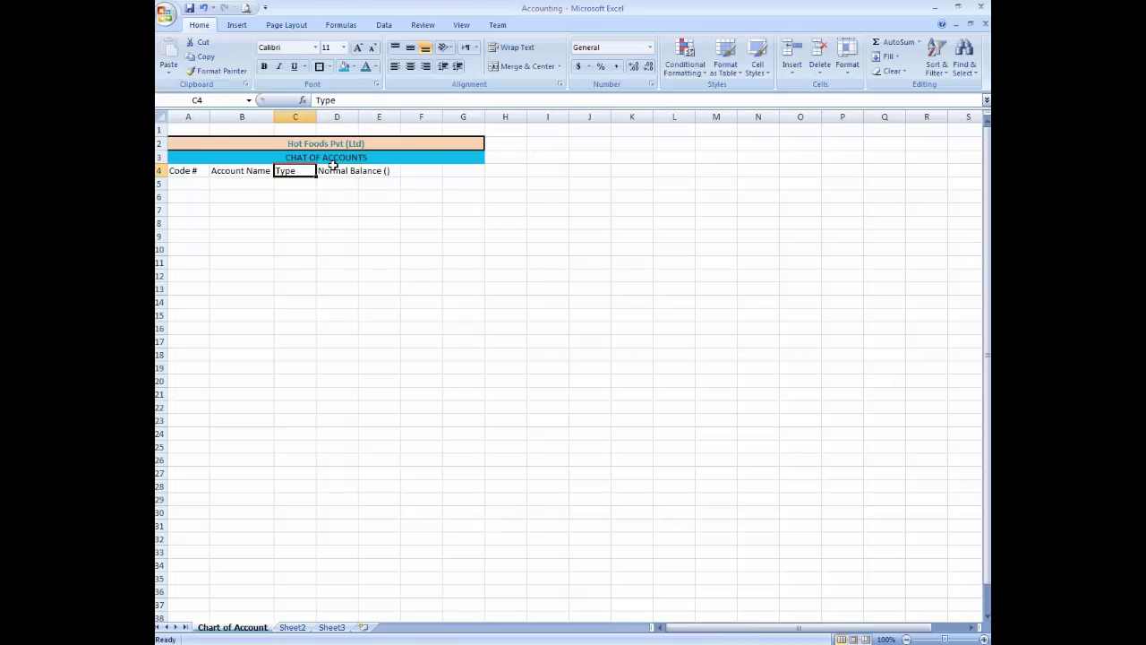
# Step: Insert DR/CR inside the parentheses so D4 reads 'Normal Balance (DR/CR)'
pyautogui.click(333, 166)
pyautogui.press('F2')
pyautogui.press('Left')
pyautogui.write('DR')
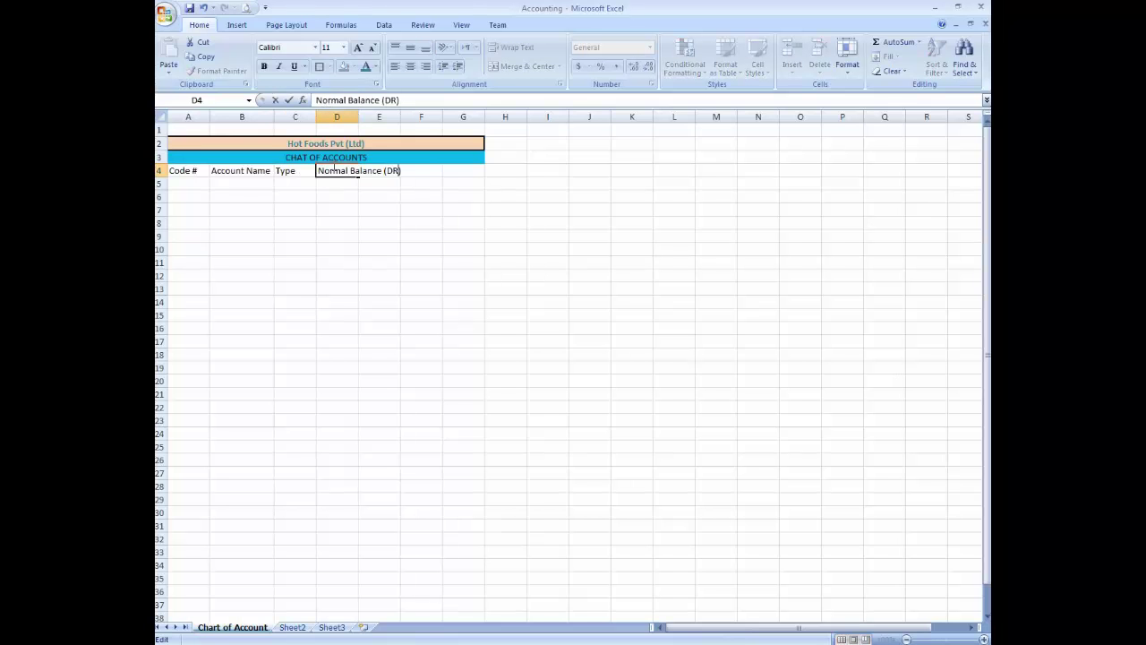
pyautogui.write('/C')
pyautogui.write('R')
pyautogui.hotkey('ctrl', 'Return')
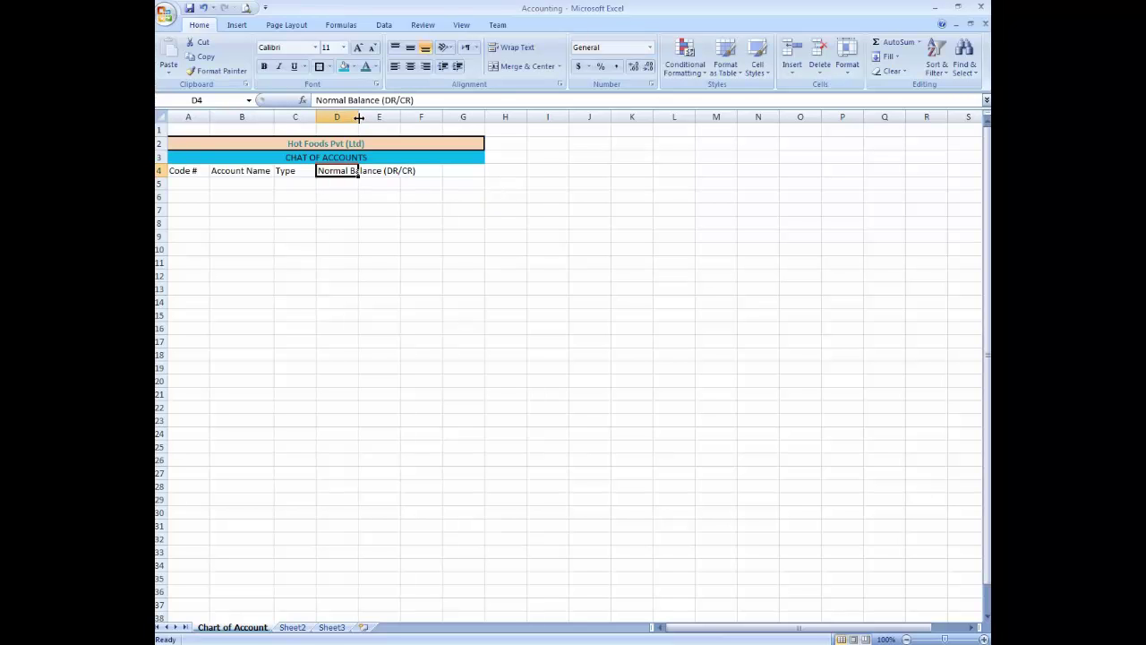
pyautogui.press('Home')
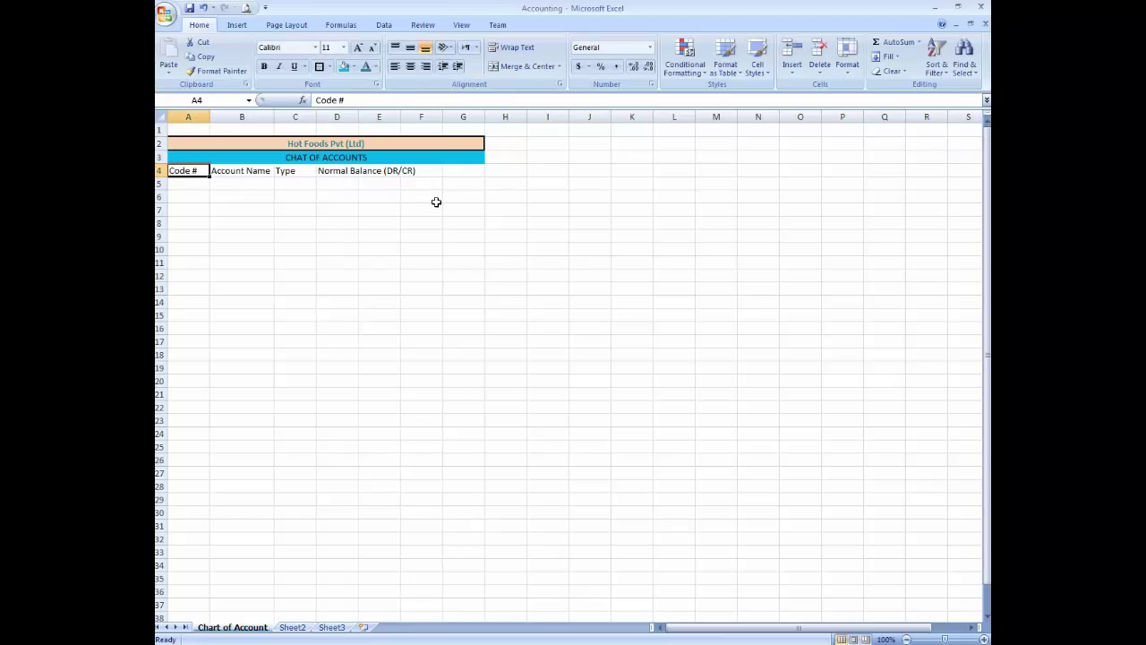
pyautogui.press('Right')
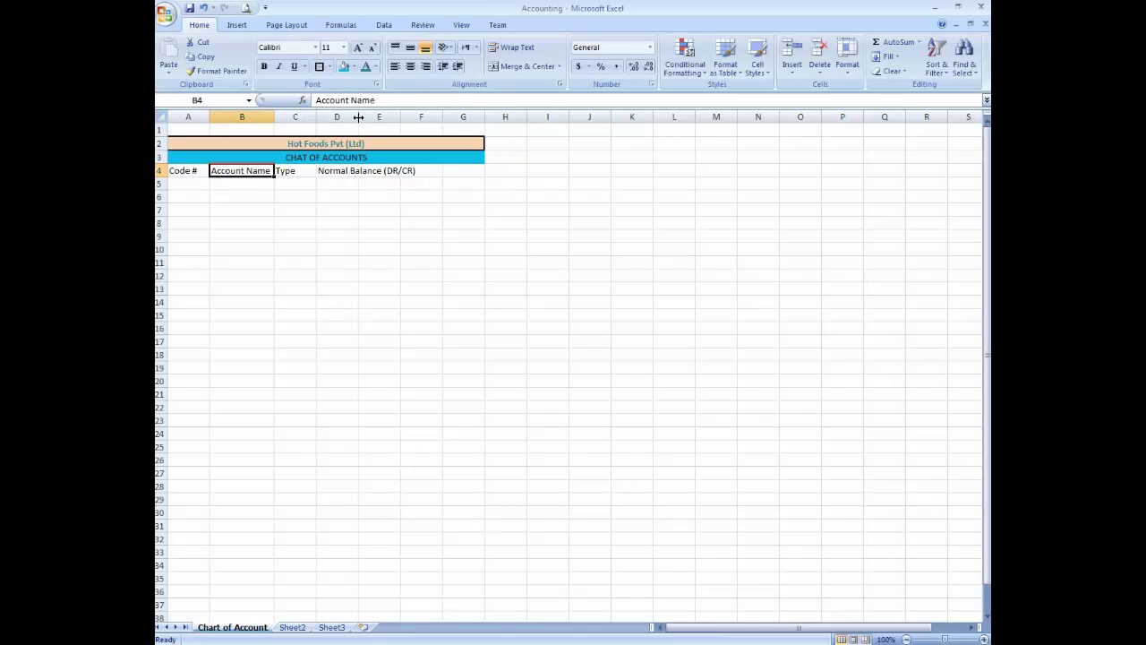
# Step: AutoFit column D to its heading and delete cells E4:G4, shifting cells left
pyautogui.doubleClick(358, 116)
pyautogui.press('Right')
pyautogui.press('Right')
pyautogui.press('Right')
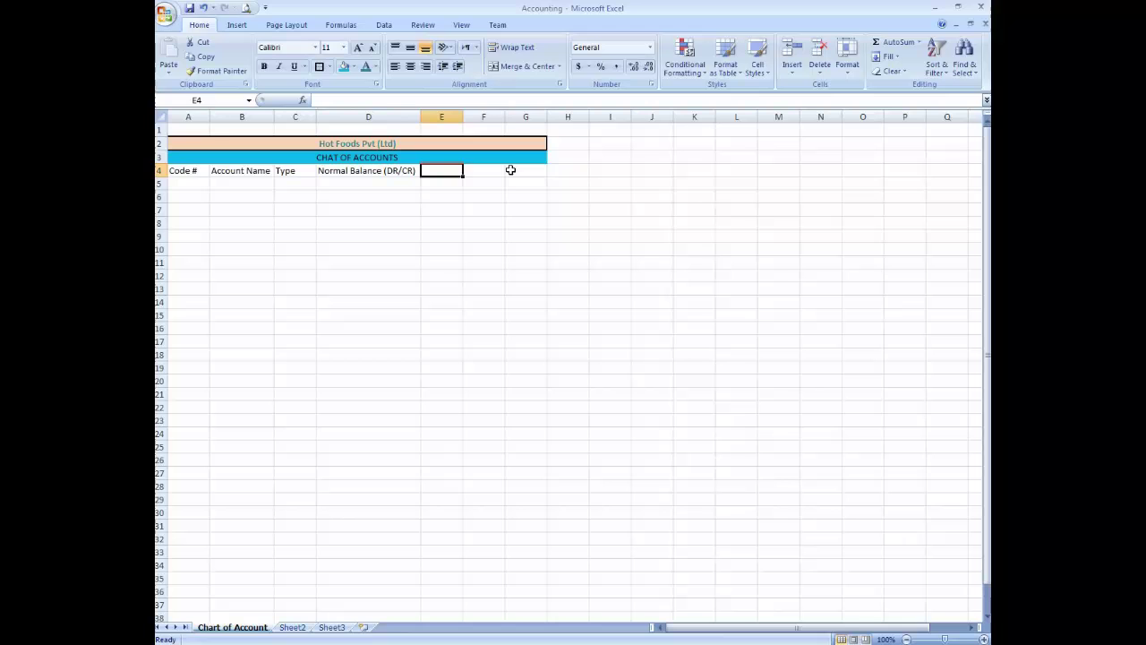
pyautogui.hotkey('shift', 'Right')
pyautogui.hotkey('shift', 'Right')
pyautogui.hotkey('ctrl', '-')
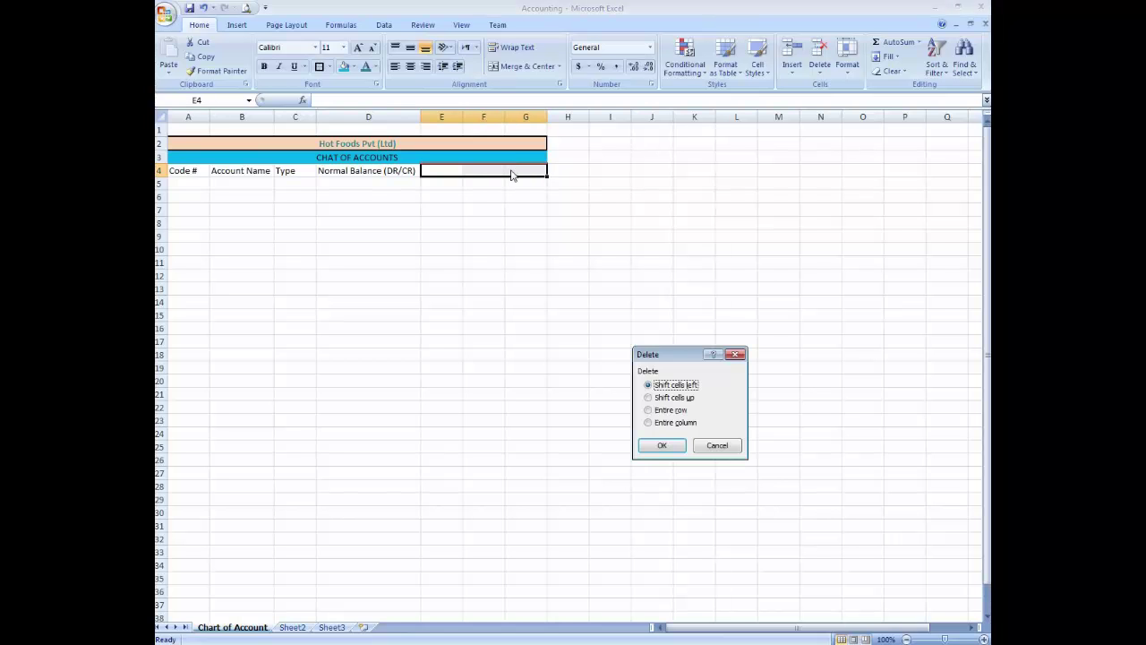
pyautogui.press('Return')
pyautogui.hotkey('shift', 'Left')
pyautogui.hotkey('shift', 'Left')
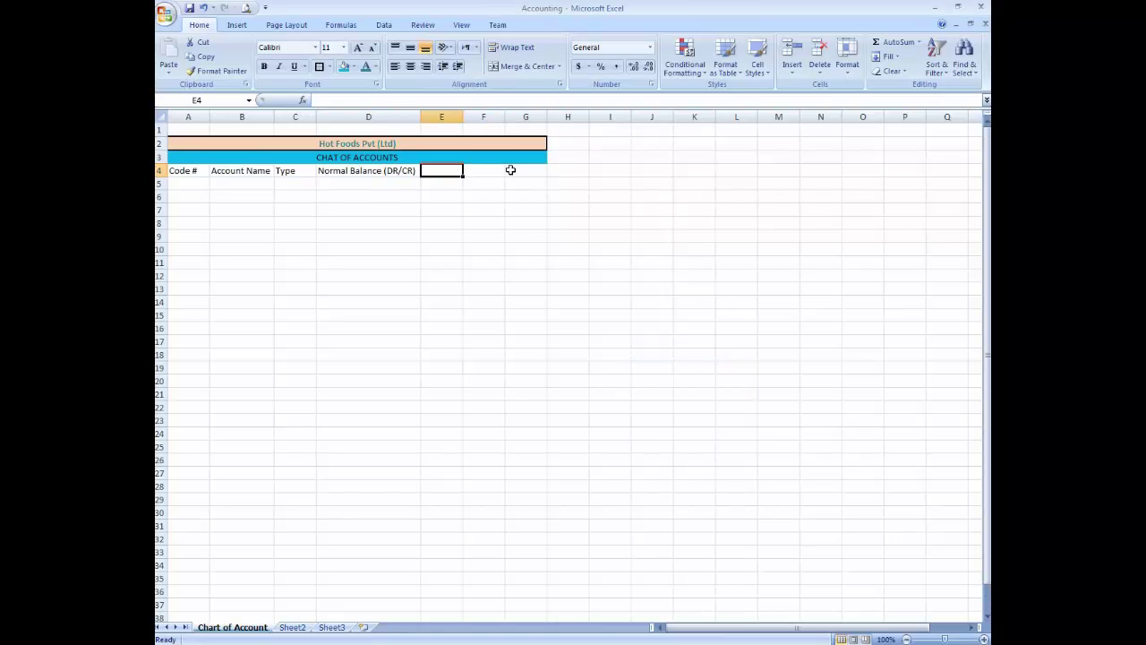
# Step: Delete columns E through G so both banners end at column D
pyautogui.moveTo(441, 116); pyautogui.dragTo(526, 117)
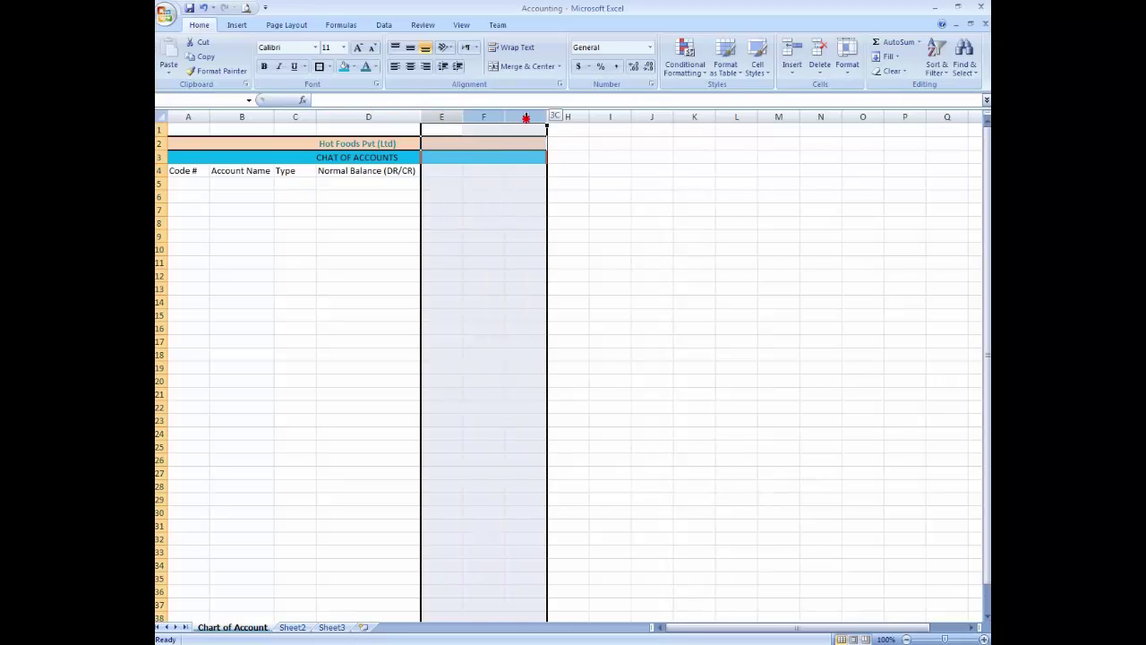
pyautogui.click(610, 171)
pyautogui.moveTo(440, 116)
pyautogui.mouseDown()
pyautogui.moveTo(552, 117)
pyautogui.moveTo(533, 118)
pyautogui.mouseUp()
pyautogui.rightClick(533, 121)
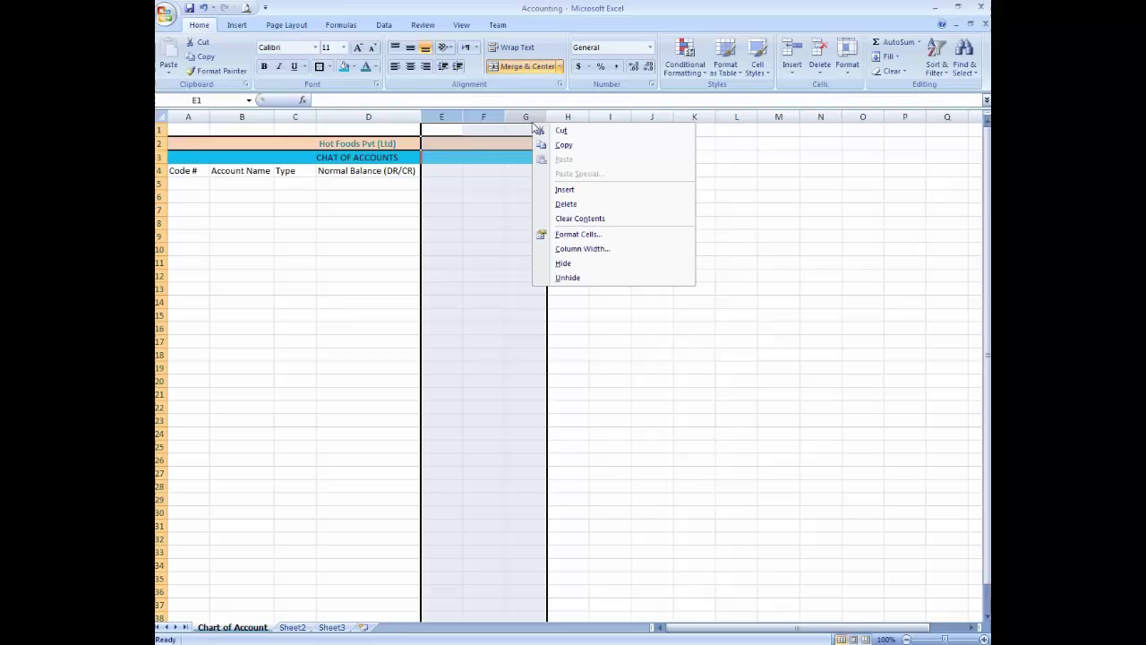
pyautogui.click(577, 205)
pyautogui.click(401, 199)
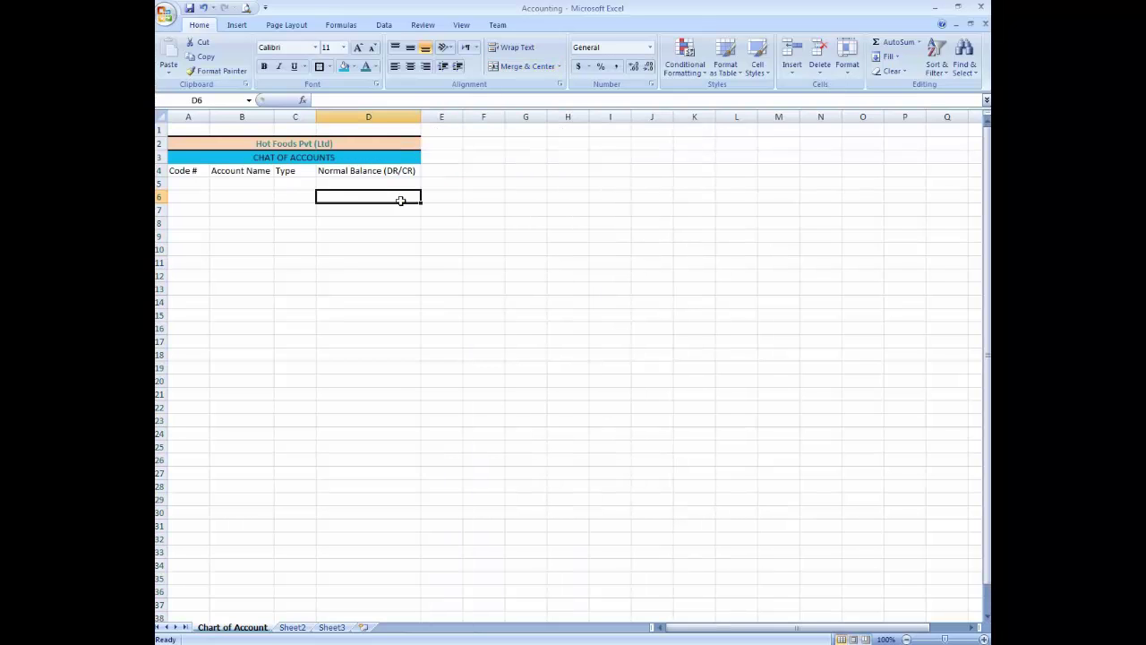
pyautogui.press('Home')
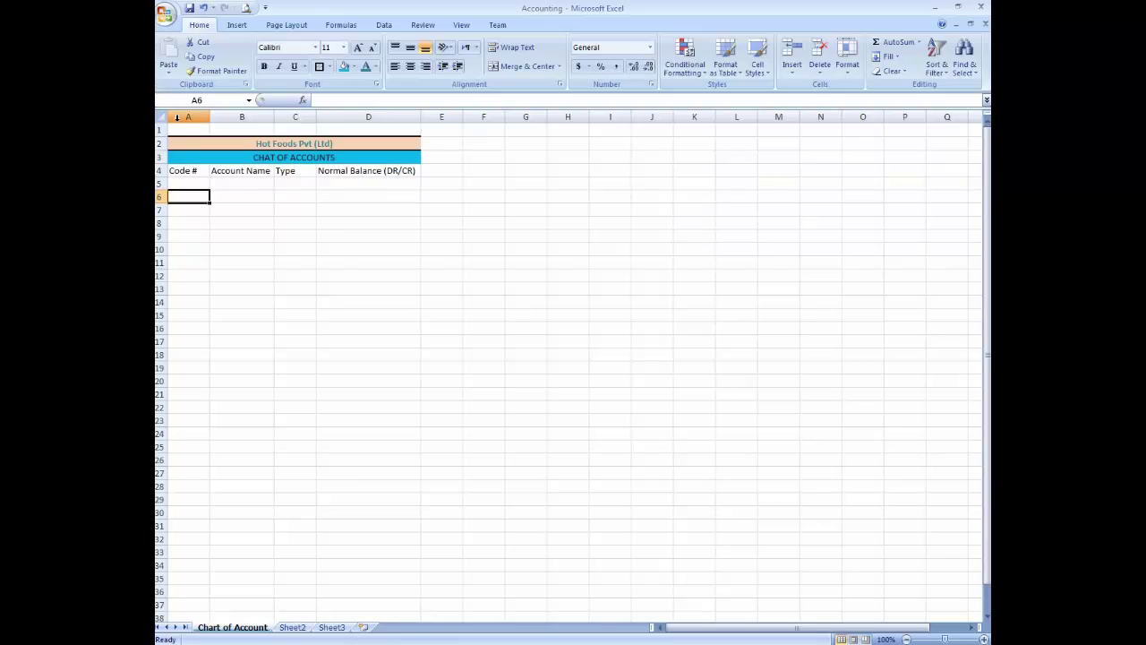
# Step: Insert a blank column before column A, shifting the banners and headings to columns B–E
pyautogui.rightClick(177, 117)
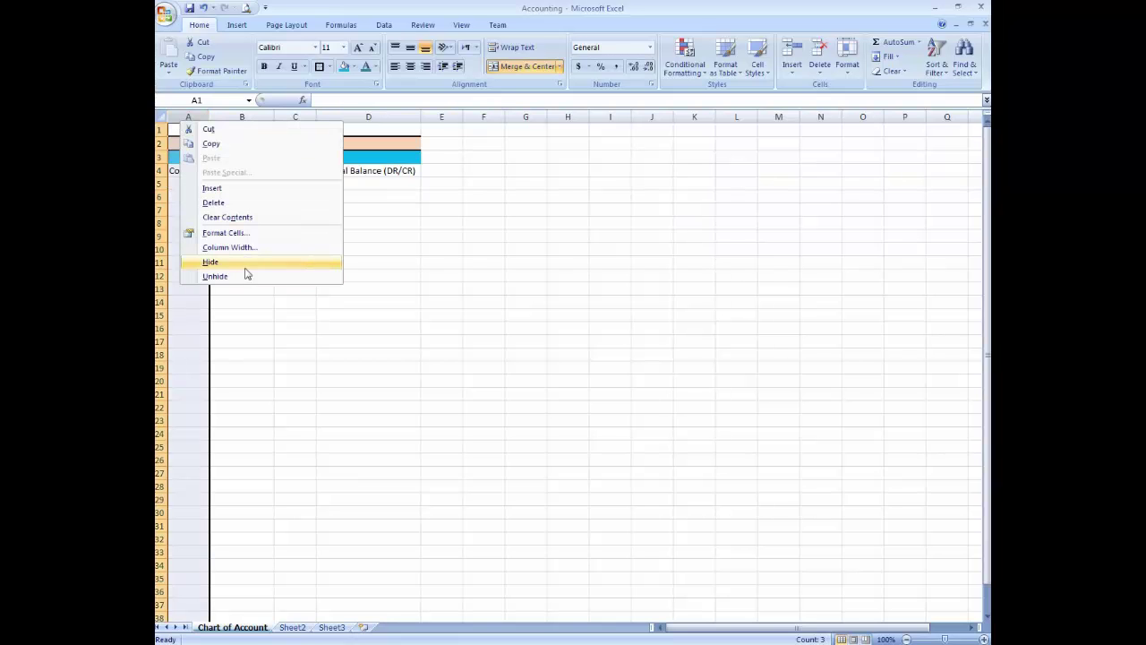
pyautogui.click(247, 190)
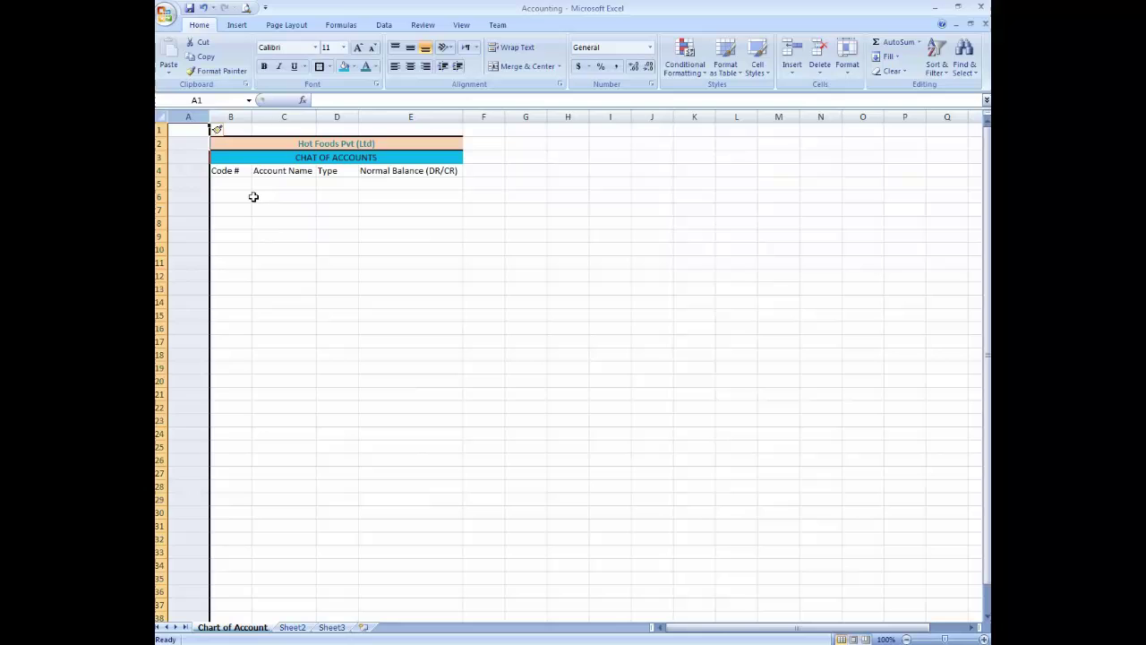
pyautogui.click(253, 197)
pyautogui.press('Left')
pyautogui.press('Up')
pyautogui.press('Up')
pyautogui.press('Up')
pyautogui.press('Up')
pyautogui.press('Up')
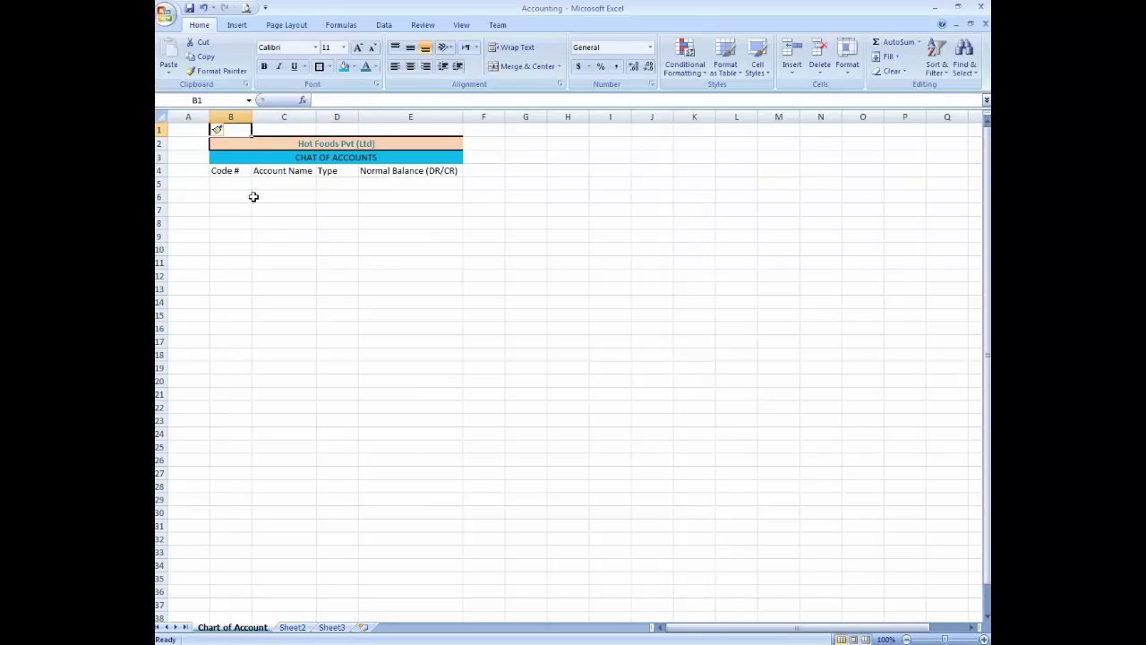
# Step: Enter codes 1 in B5 and 2 in B6, then select both cells
pyautogui.press('Down')
pyautogui.press('Down')
pyautogui.press('Down')
pyautogui.press('Down')
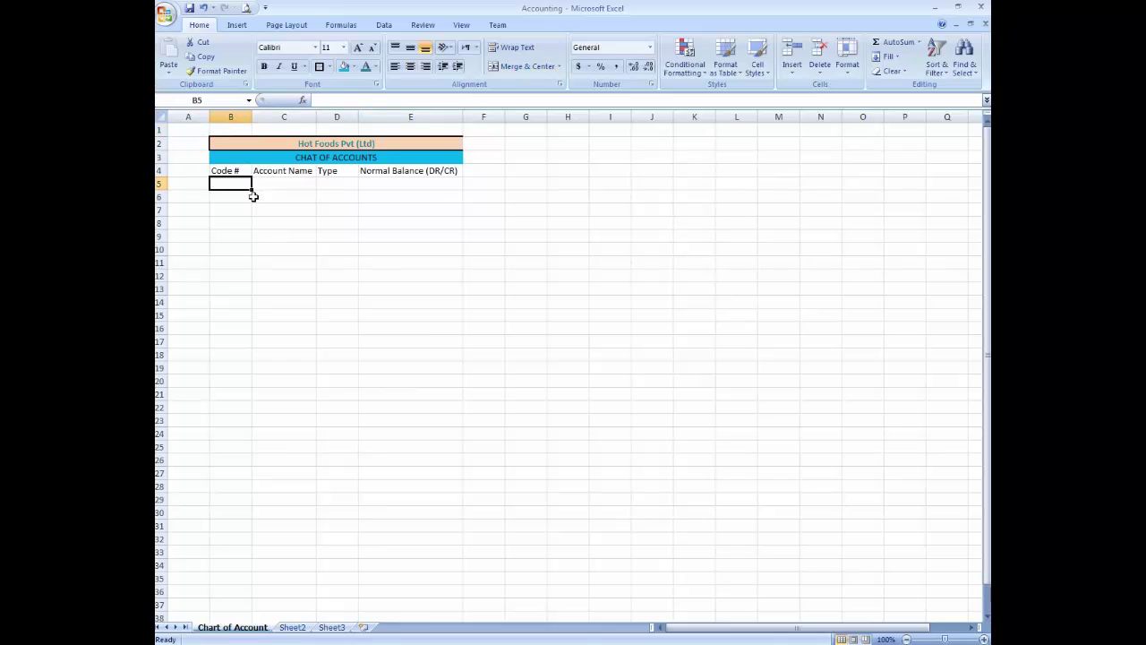
pyautogui.press('Down')
pyautogui.press('Up')
pyautogui.press('Down')
pyautogui.press('Up')
pyautogui.write('1')
pyautogui.press('Return')
pyautogui.write('2')
pyautogui.press('Return')
pyautogui.press('Up')
pyautogui.press('Up')
pyautogui.hotkey('shift', 'Down')
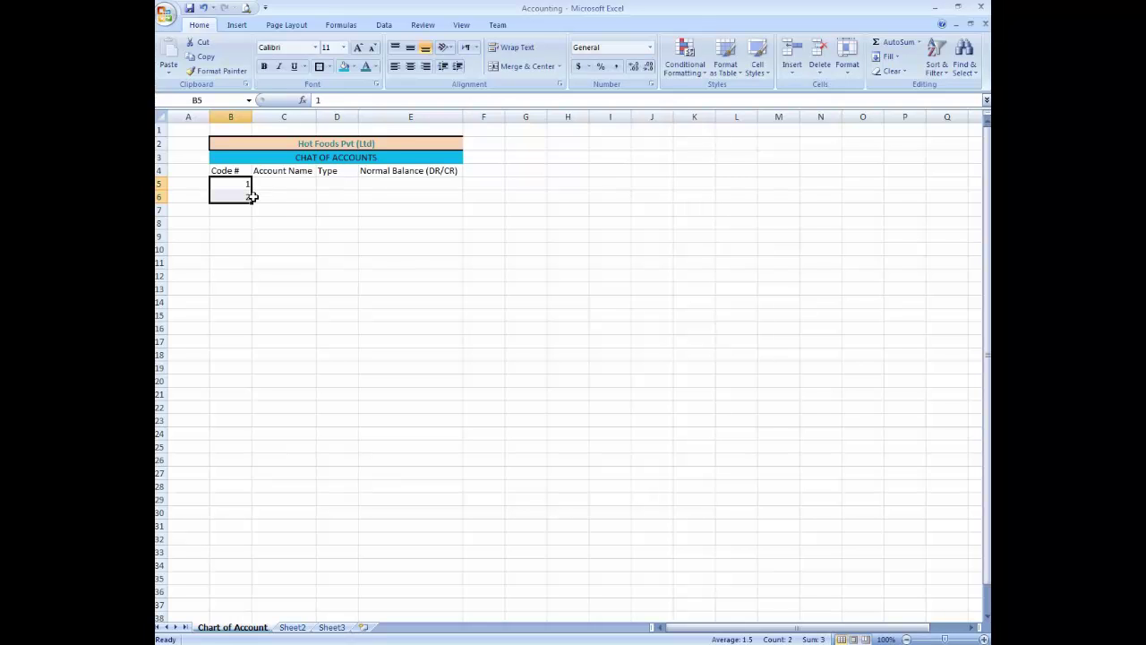
# Step: Autofill the Code # column from 1 to 21 down to cell B25
pyautogui.moveTo(252, 203); pyautogui.dragTo(258, 450)
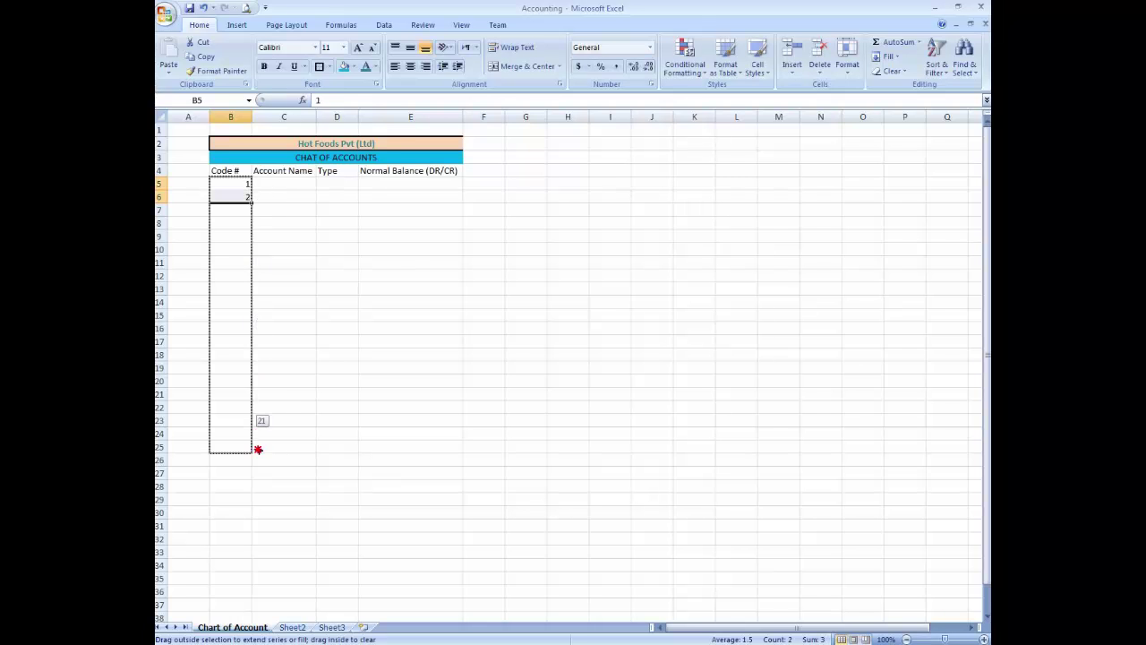
pyautogui.click(287, 404)
pyautogui.click(238, 115)
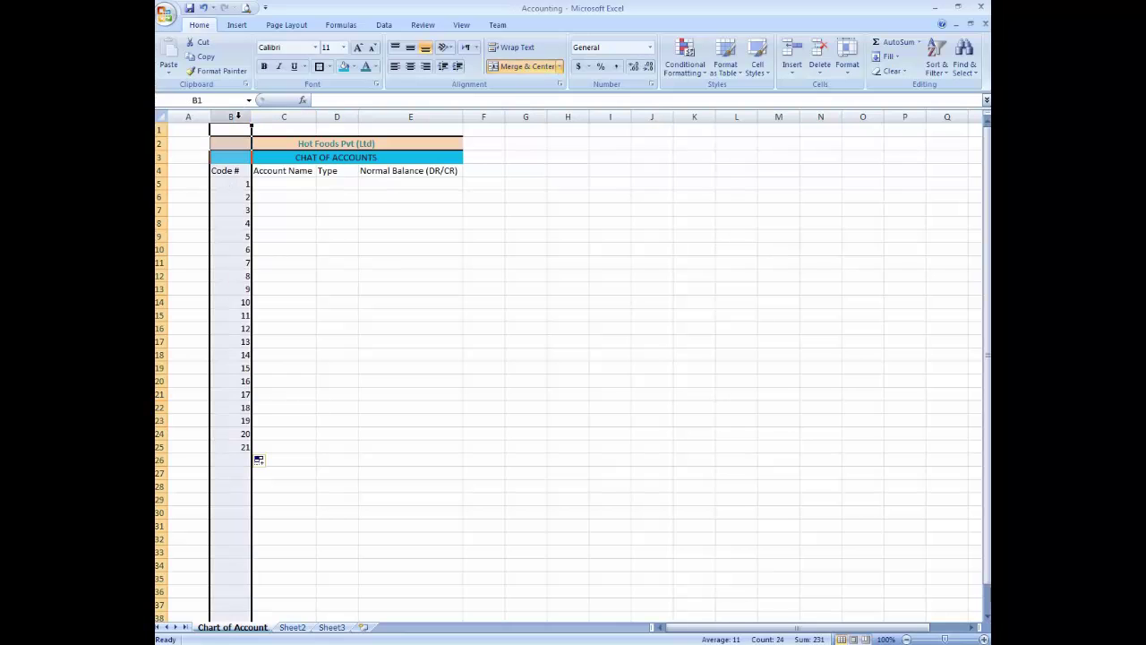
pyautogui.click(284, 288)
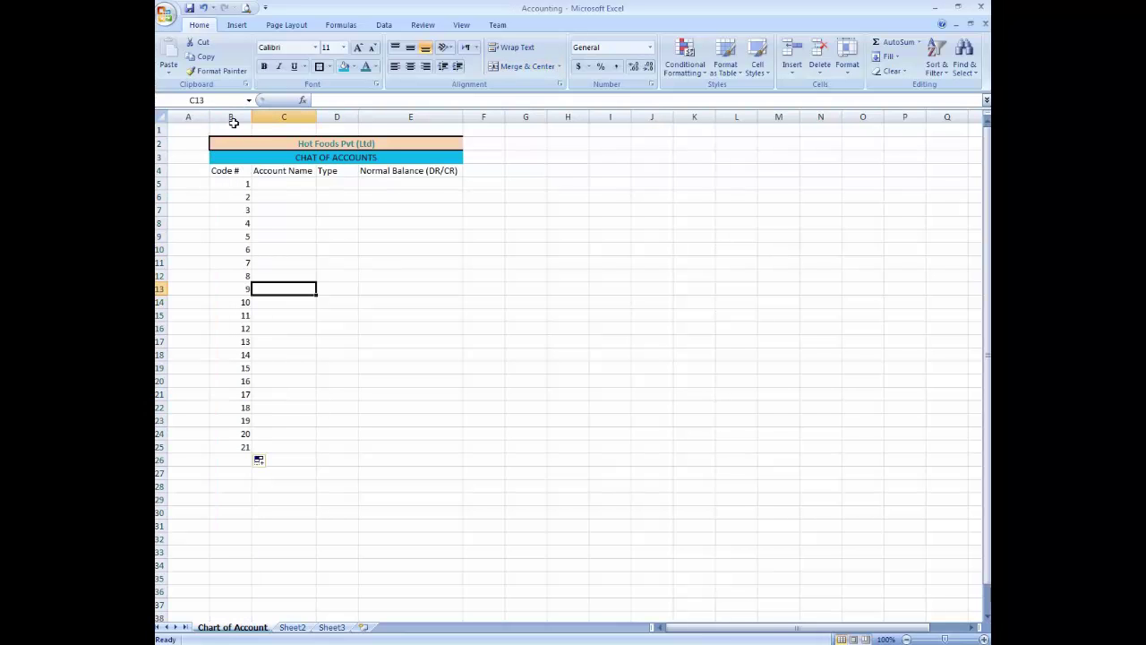
# Step: Centre the codes in column B
pyautogui.click(232, 117)
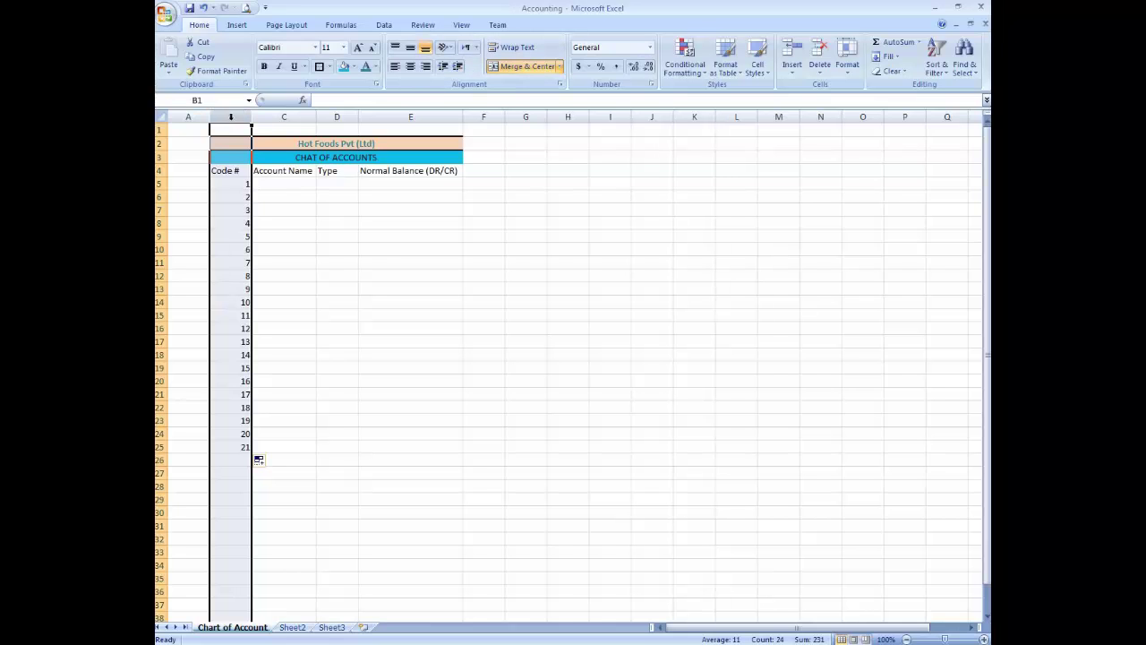
pyautogui.click(411, 67)
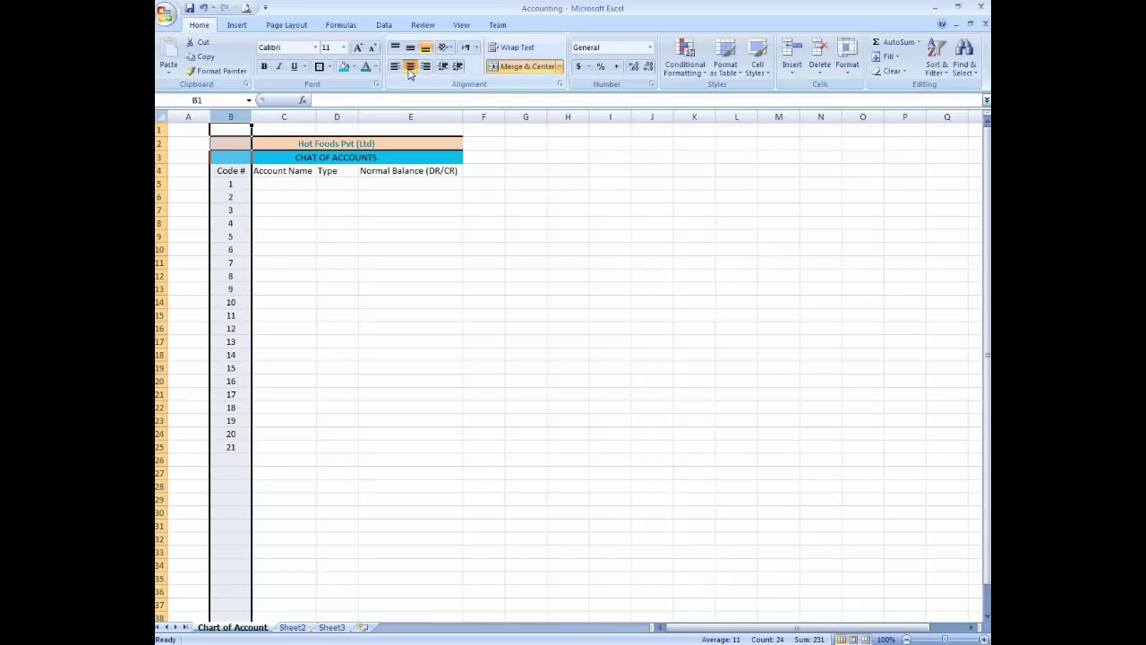
pyautogui.click(277, 186)
# Step: Place the cursor in cell C5 under the Account Name heading
pyautogui.press('Up')
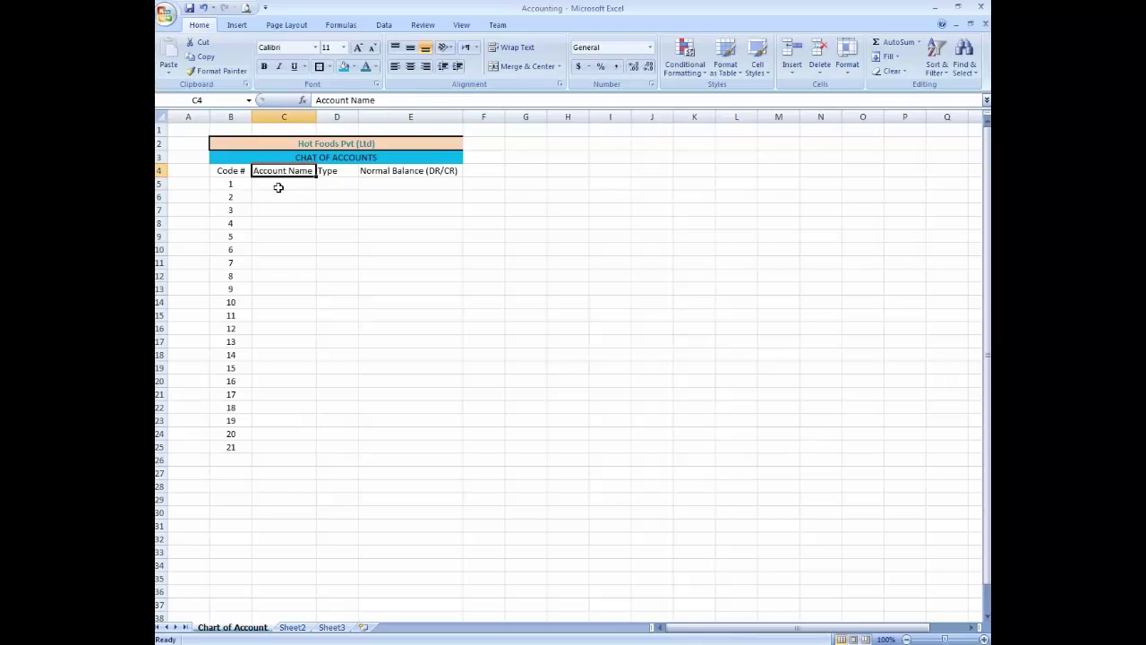
pyautogui.click(278, 187)
pyautogui.press('Up')
pyautogui.click(279, 187)
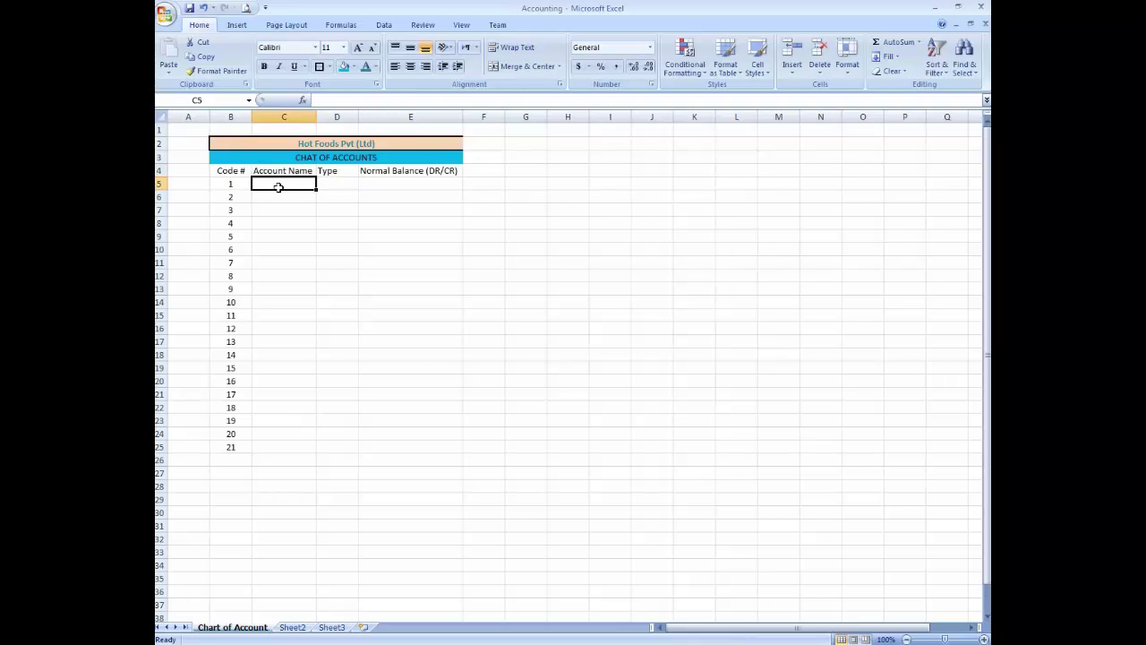
pyautogui.press('Tab')
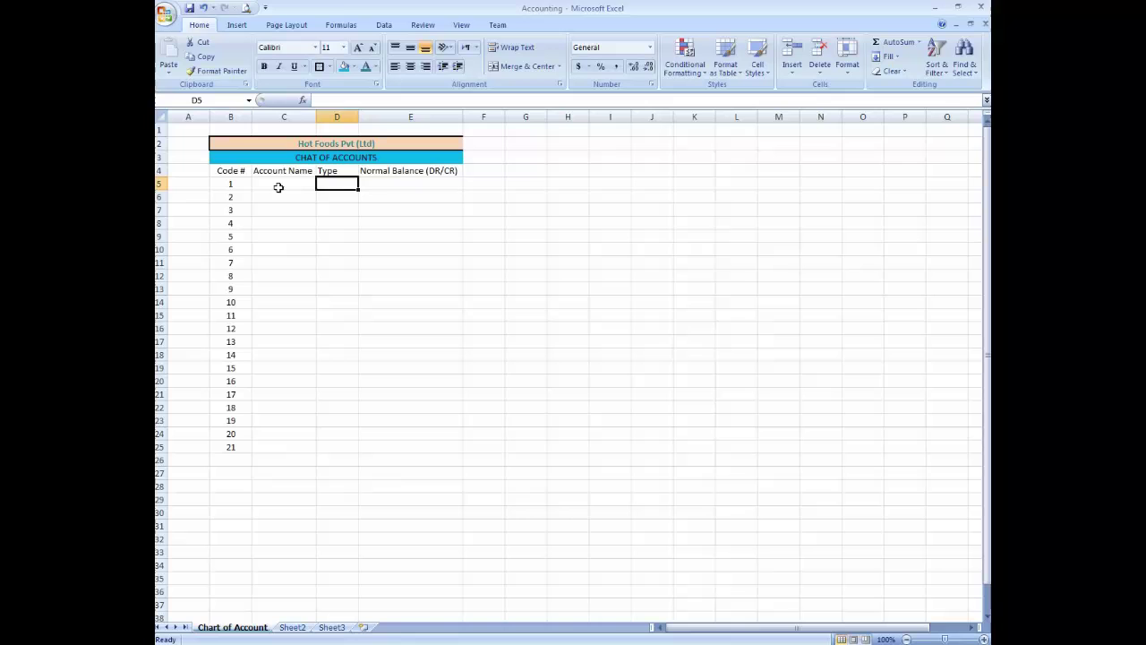
pyautogui.click(279, 187)
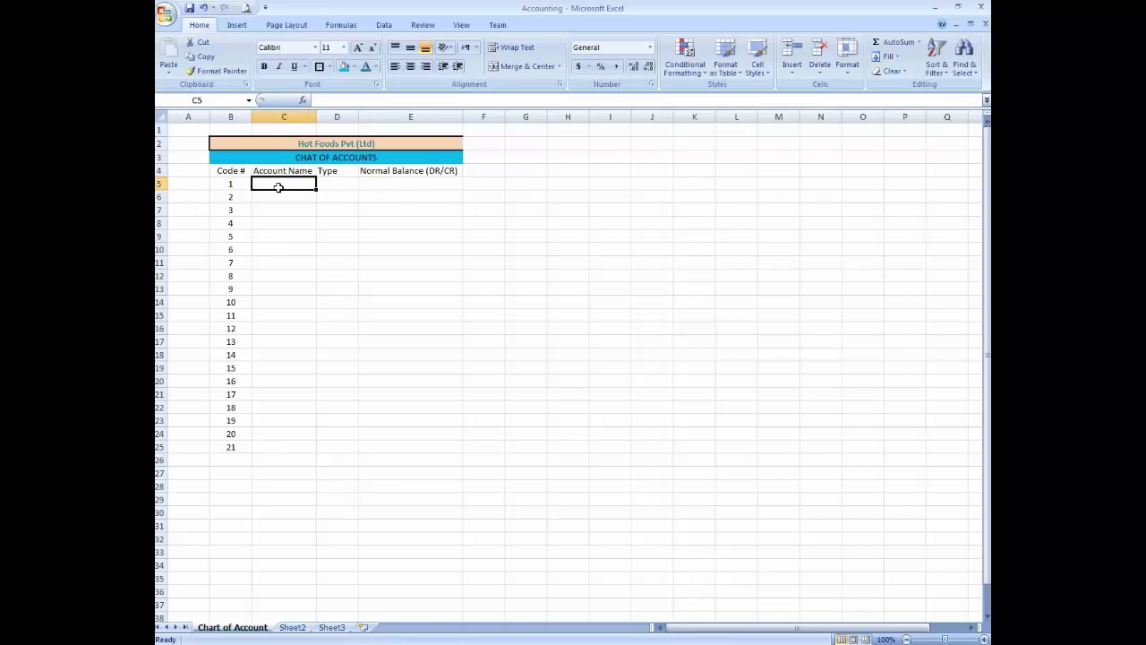
# Step: Enter Sales, Purchases and Salary & Wages as account names for codes 1–3
pyautogui.press('Left')
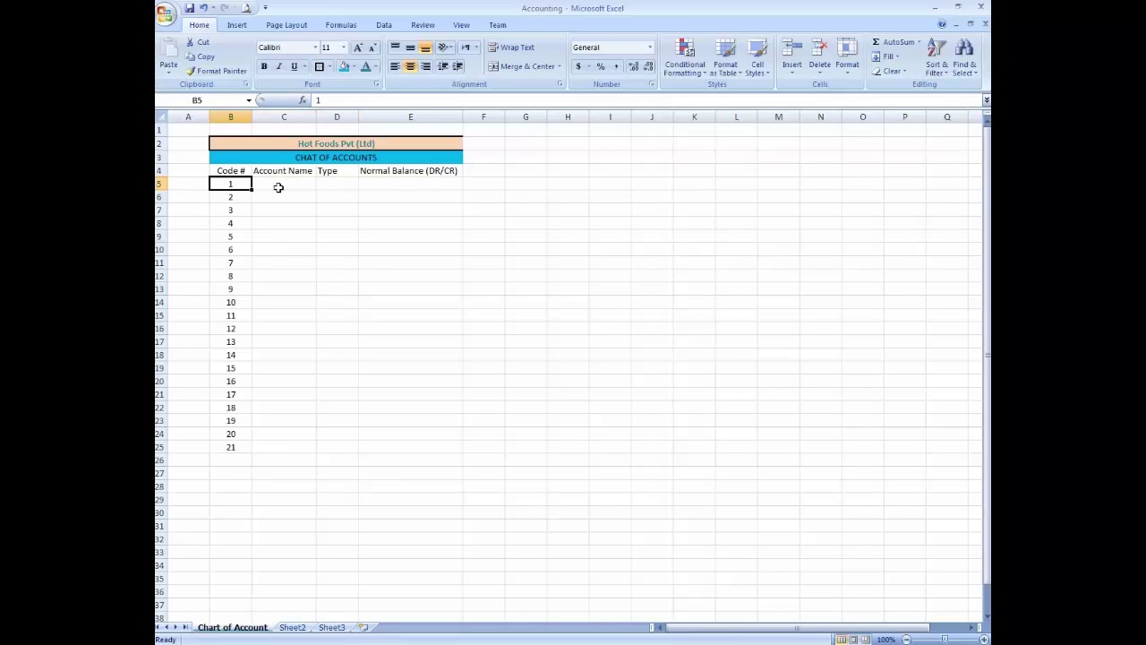
pyautogui.click(279, 187)
pyautogui.write('Sales')
pyautogui.press('Return')
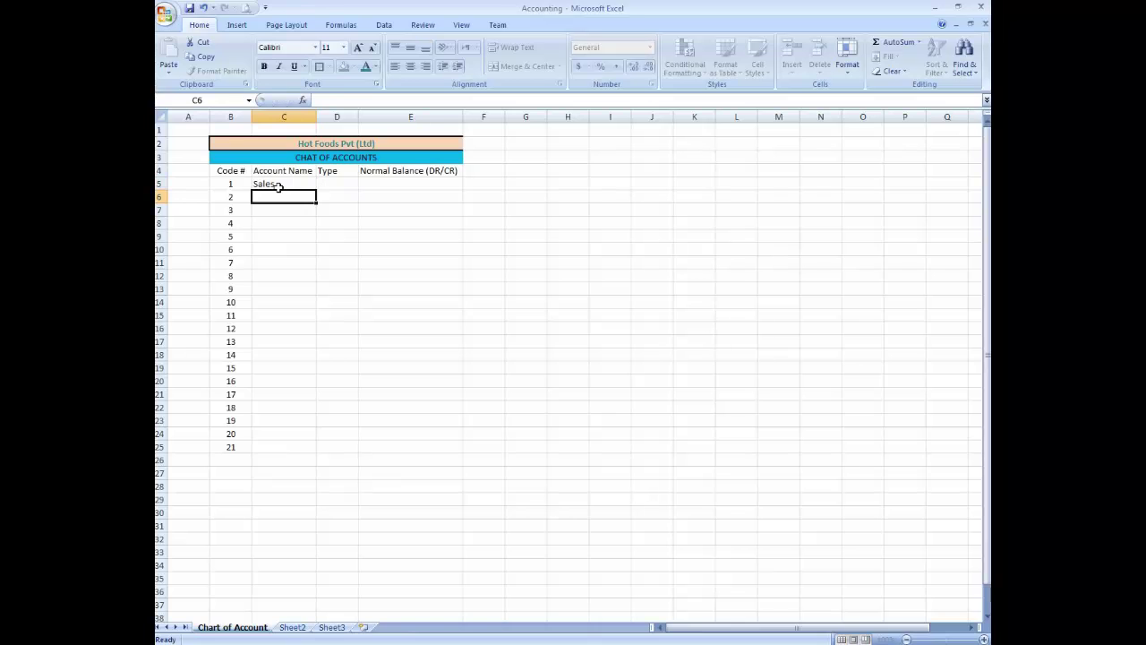
pyautogui.write('Purch')
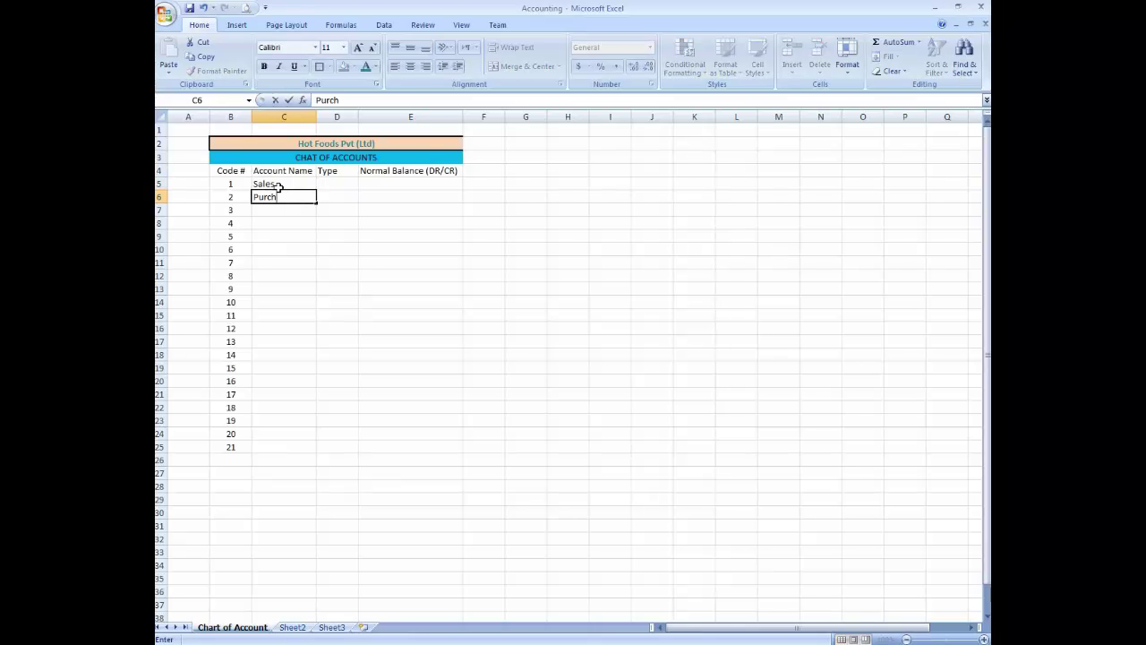
pyautogui.write('ases')
pyautogui.press('Return')
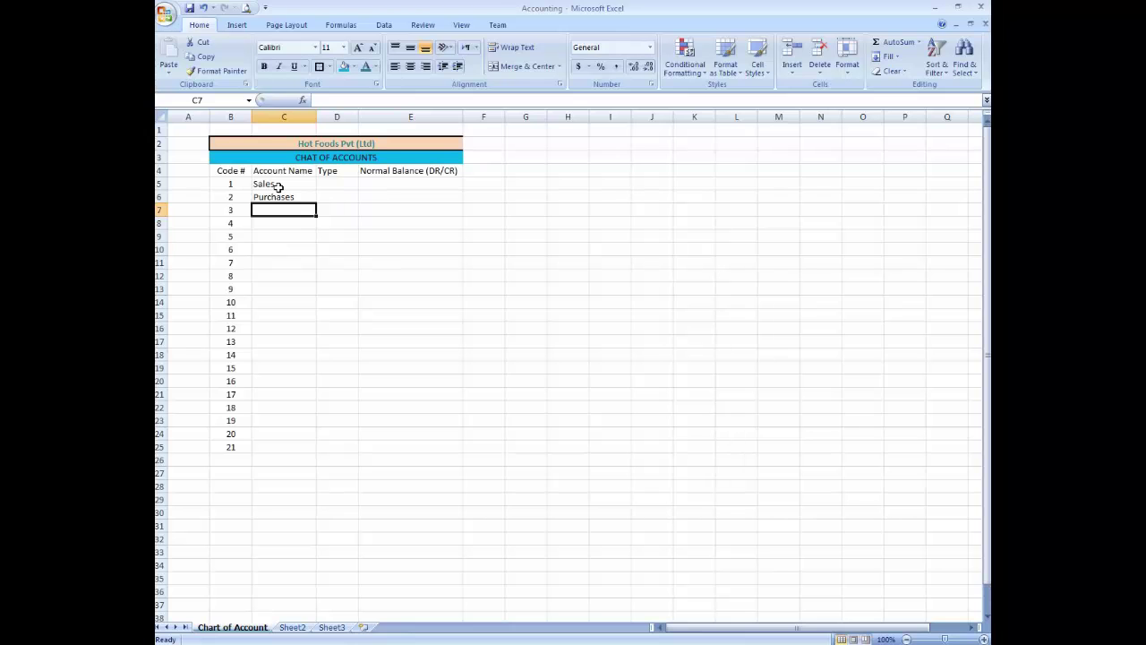
pyautogui.write('Salary ')
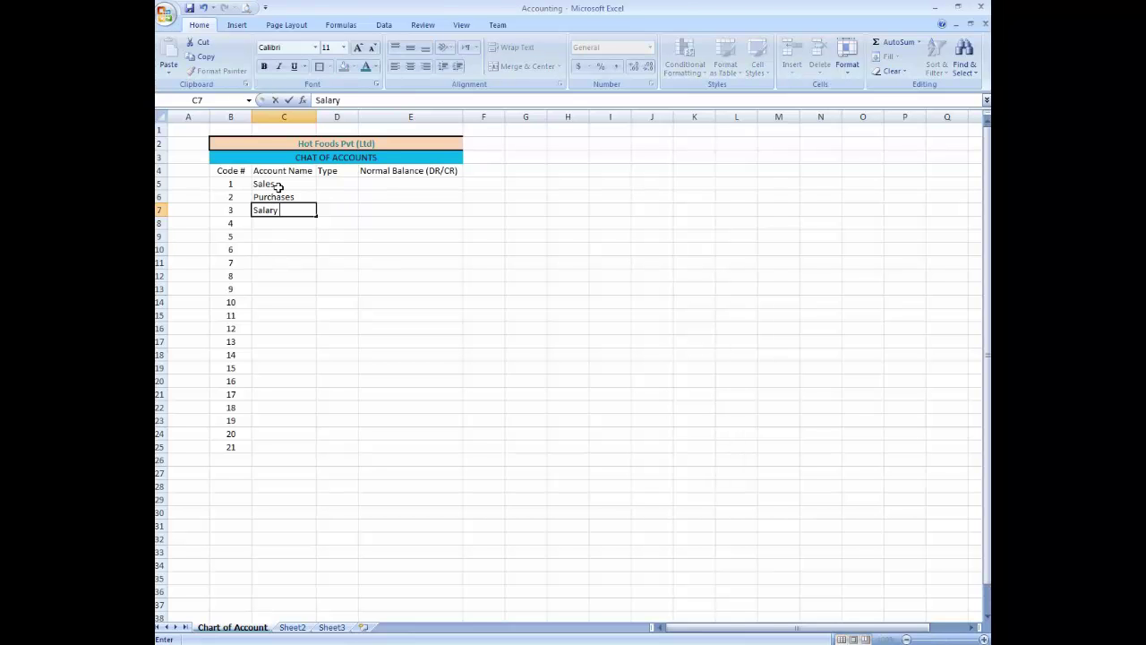
pyautogui.write('& Wages')
pyautogui.press('Return')
# Step: Enter Cash, Bank and Account Payable as account names for codes 4–6
pyautogui.write('CAsh')
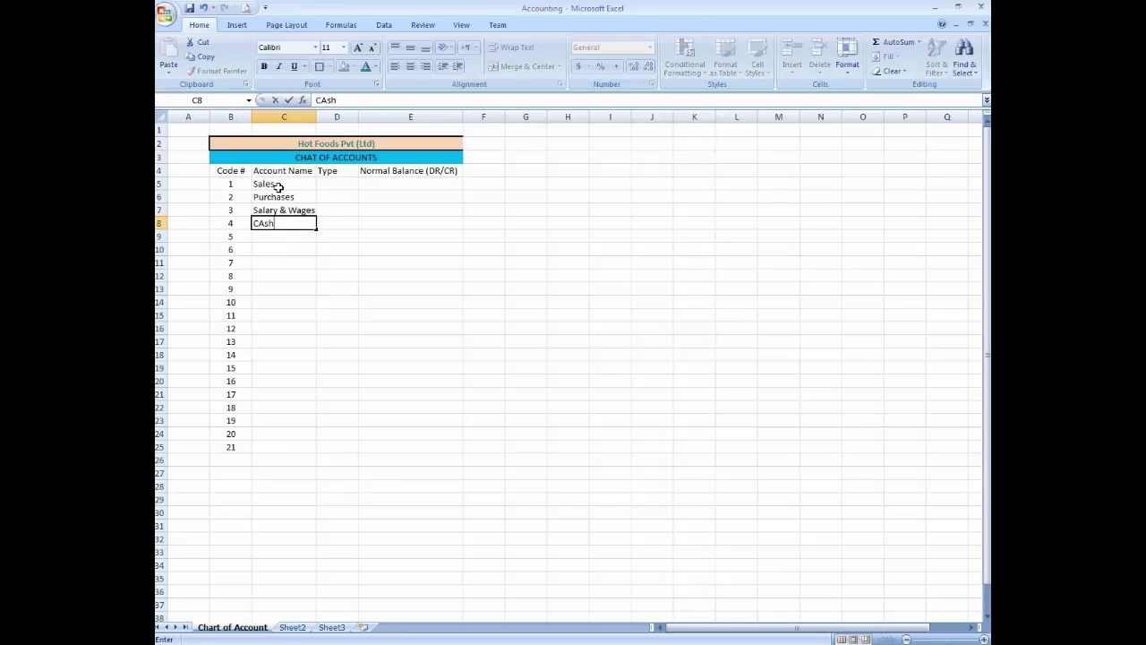
pyautogui.press('Escape')
pyautogui.write('CAs')
pyautogui.write('h')
pyautogui.press('Return')
pyautogui.write('BA')
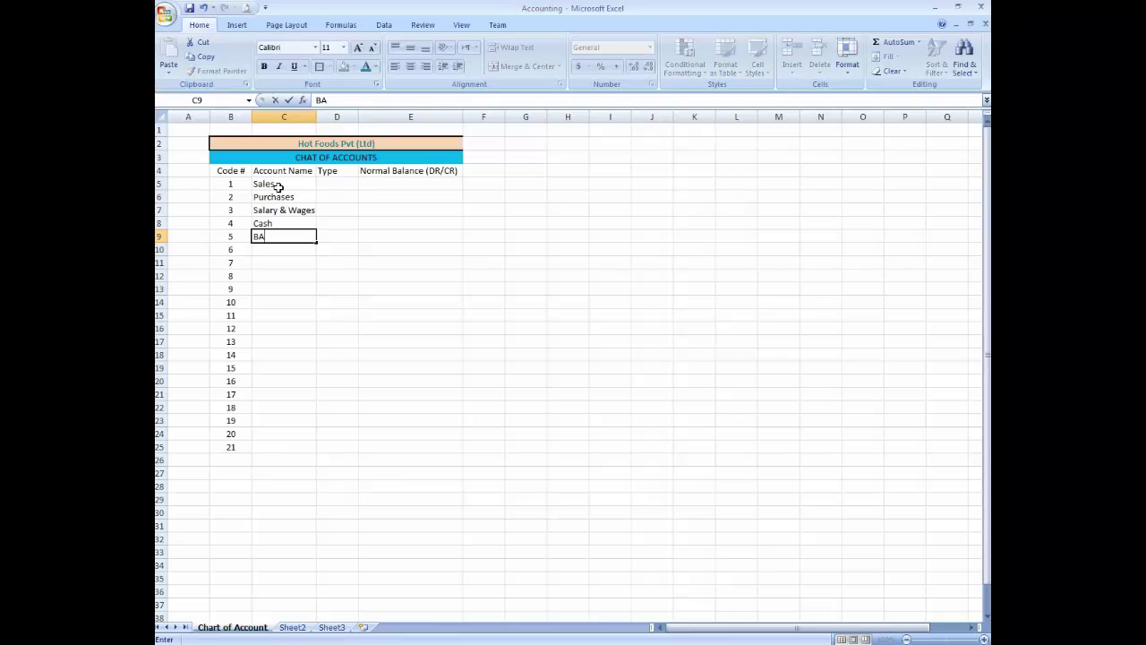
pyautogui.write('nk')
pyautogui.press('Return')
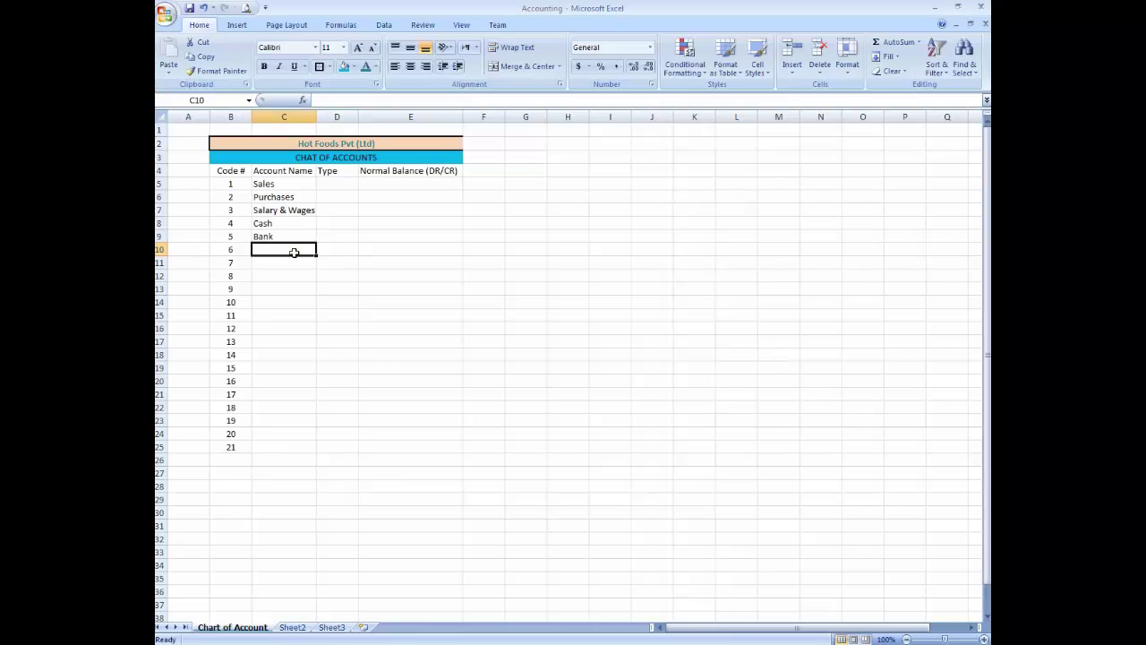
pyautogui.write('Acco')
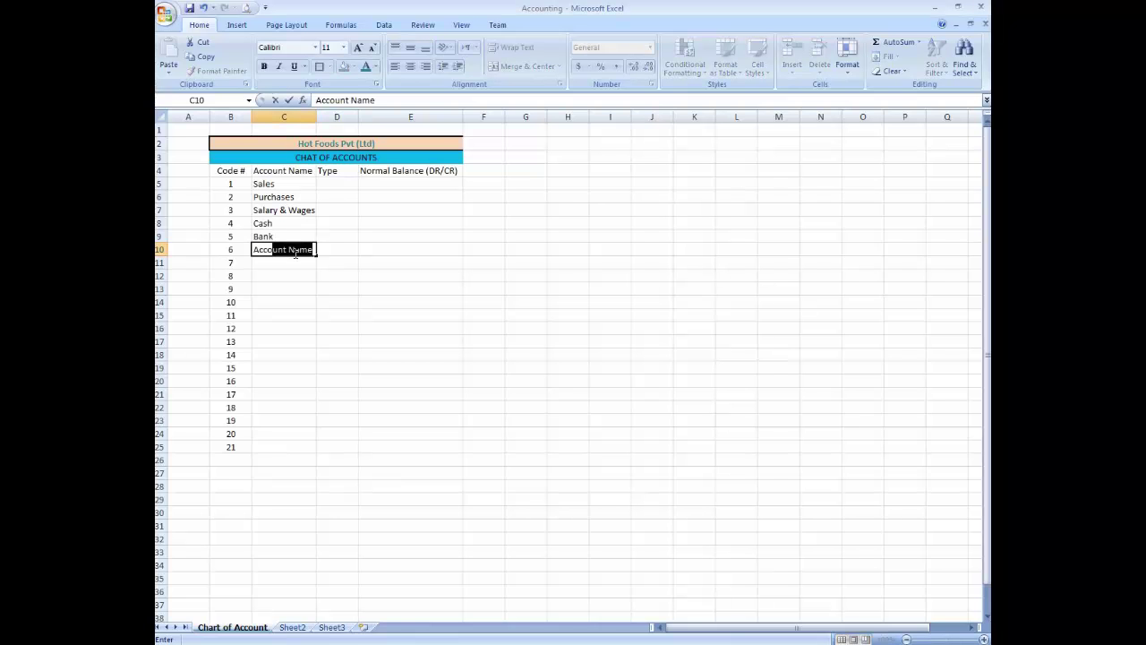
pyautogui.write('unt Pa')
pyautogui.write('yable')
pyautogui.press('Return')
# Step: Enter Account Receivable for code 7, correcting the misspelling
pyautogui.write('A')
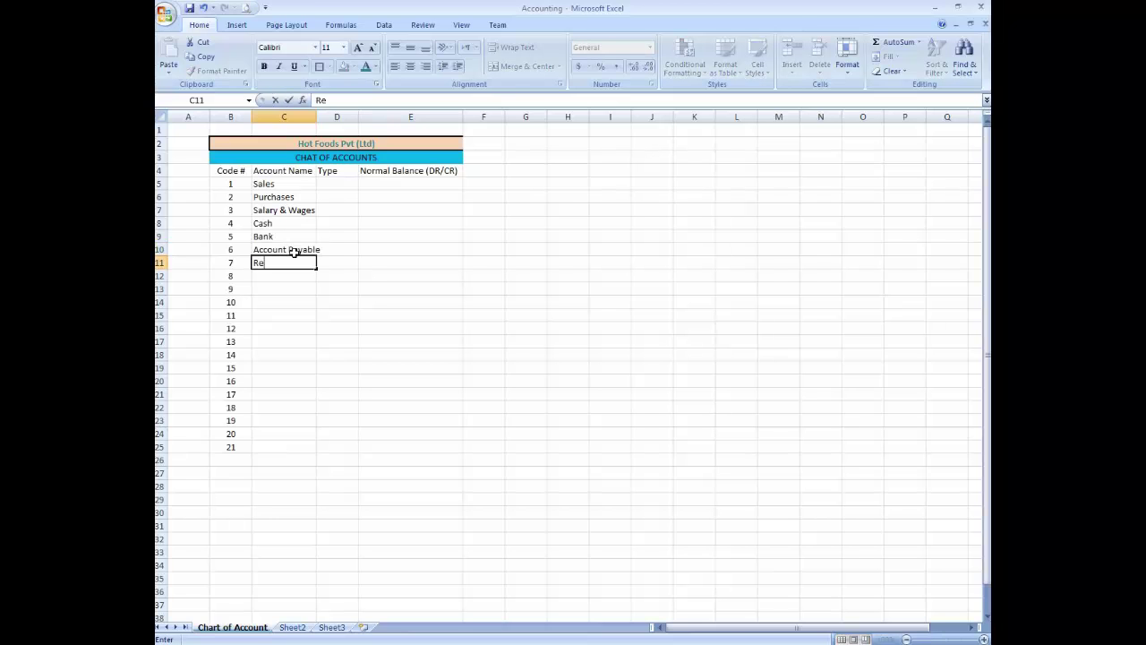
pyautogui.press('BackSpace')
pyautogui.write('Accou')
pyautogui.write('nt Rec')
pyautogui.write('iv')
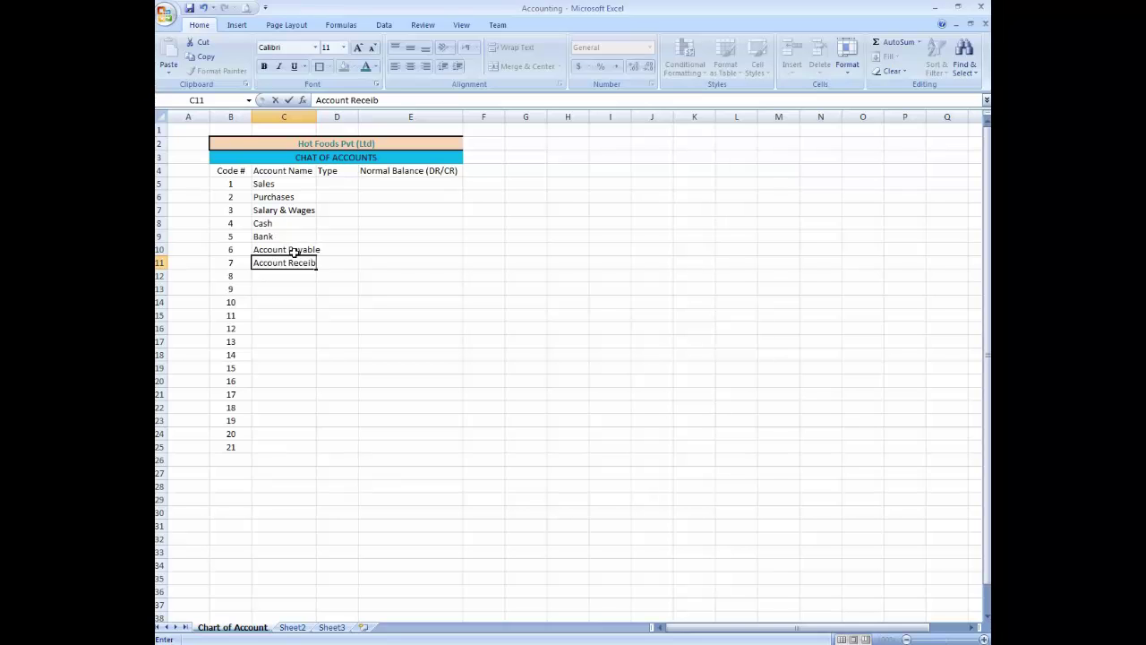
pyautogui.press('BackSpace')
pyautogui.write('va')
pyautogui.write('ble')
pyautogui.hotkey('ctrl', 'Return')
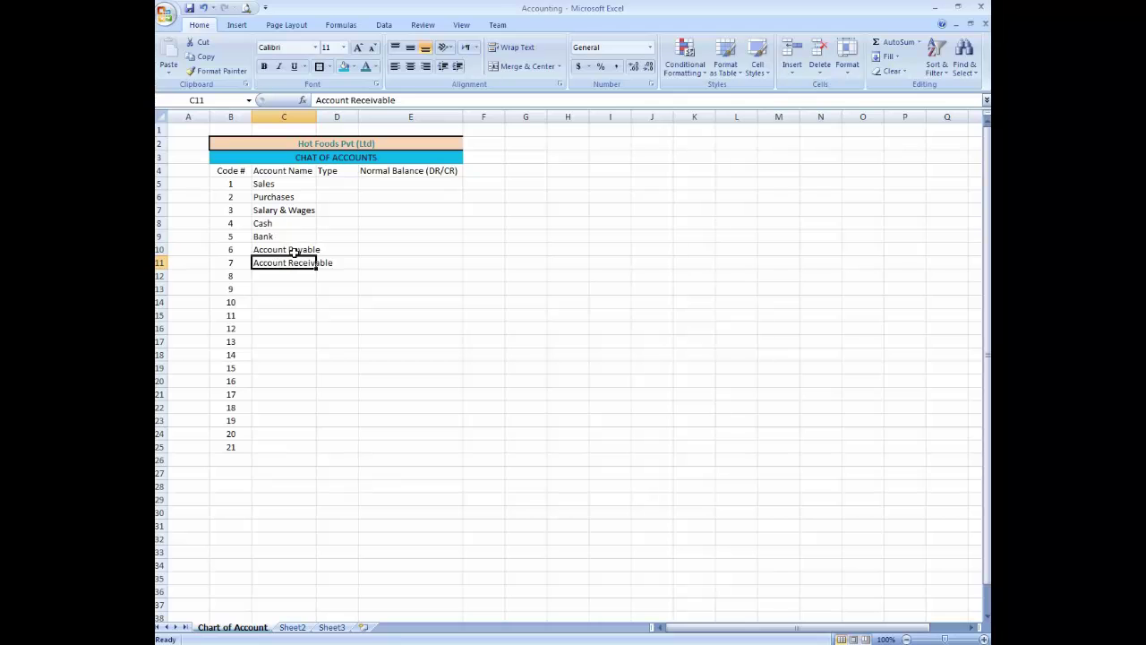
pyautogui.press('Return')
pyautogui.press('Up')
# Step: Autofit column C to the longest account name
pyautogui.doubleClick(316, 117)
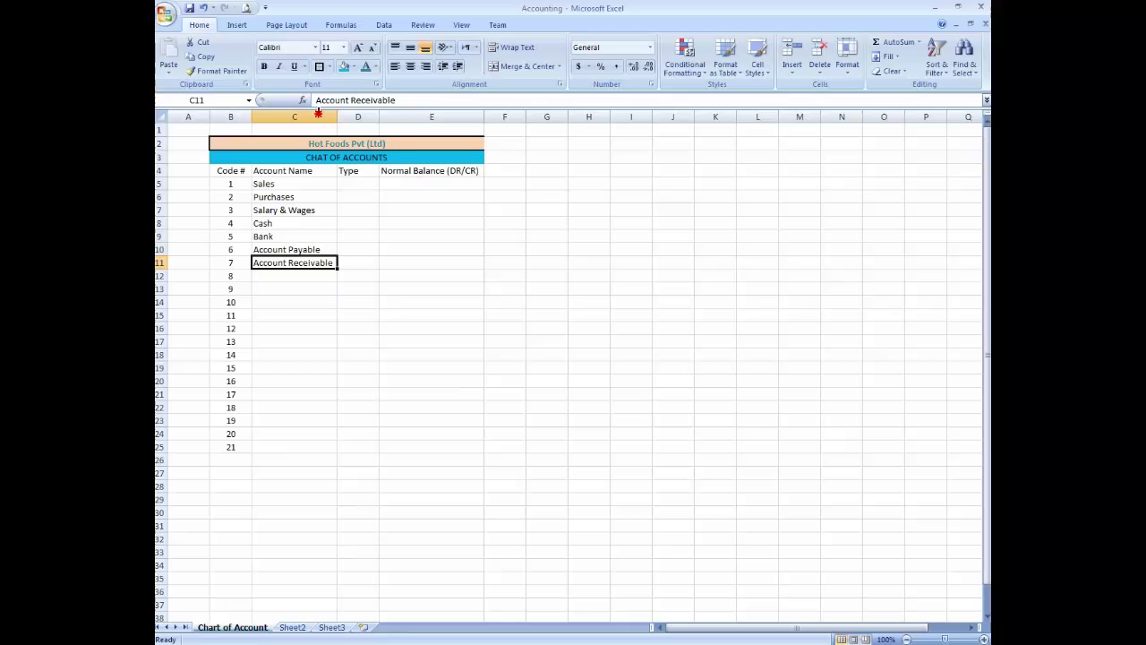
pyautogui.press('Return')
pyautogui.press('Up')
# Step: Enter Sales Discount as the account name for code 8
pyautogui.click(310, 272)
pyautogui.write('Sa')
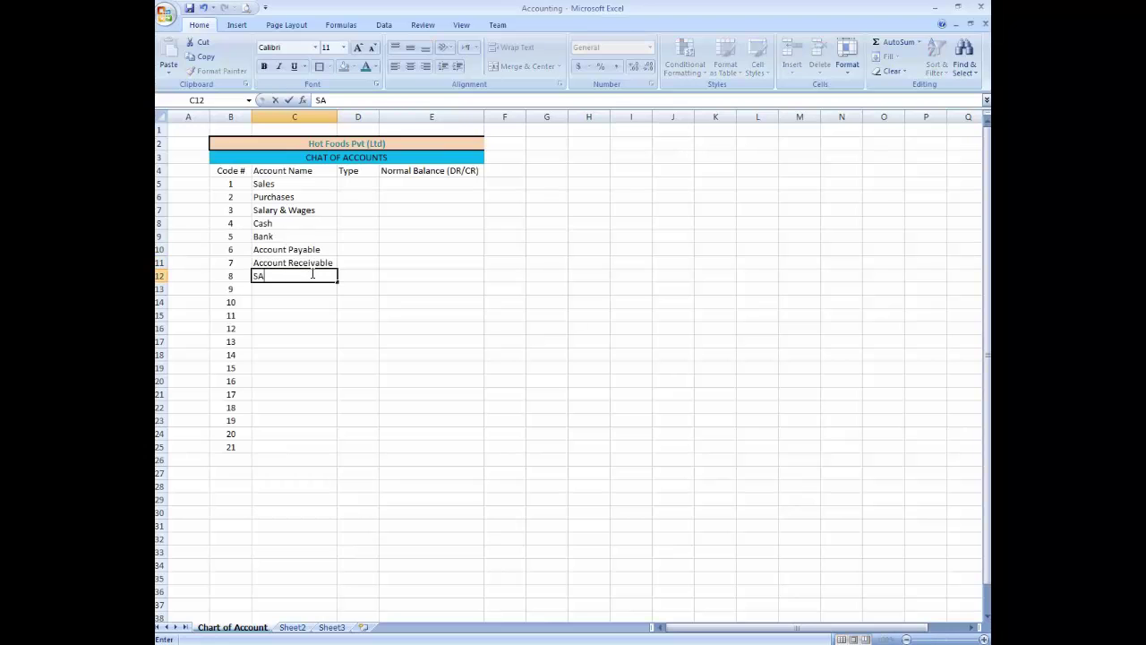
pyautogui.write('les Discou')
pyautogui.write('nt')
pyautogui.press('Return')
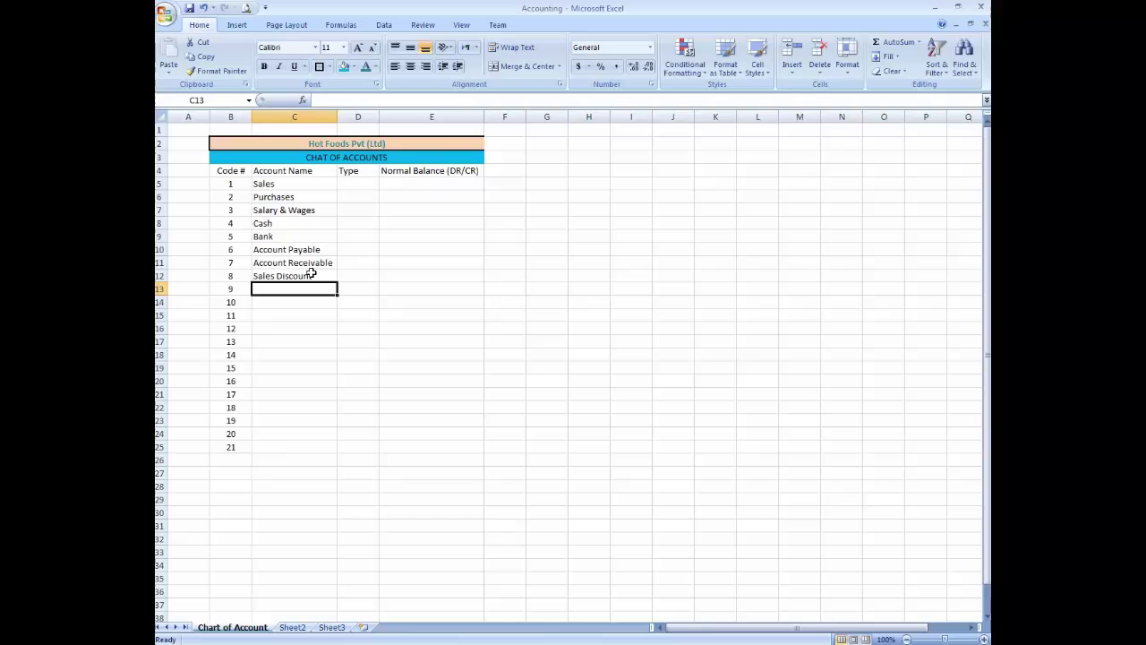
pyautogui.click(311, 274)
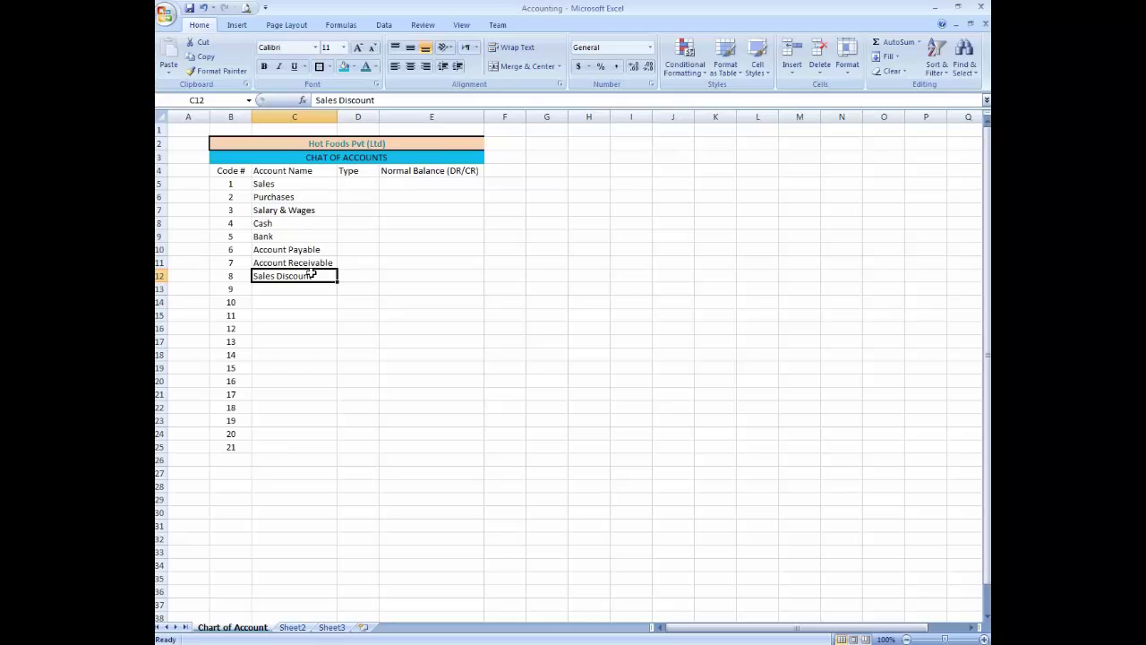
pyautogui.press('Return')
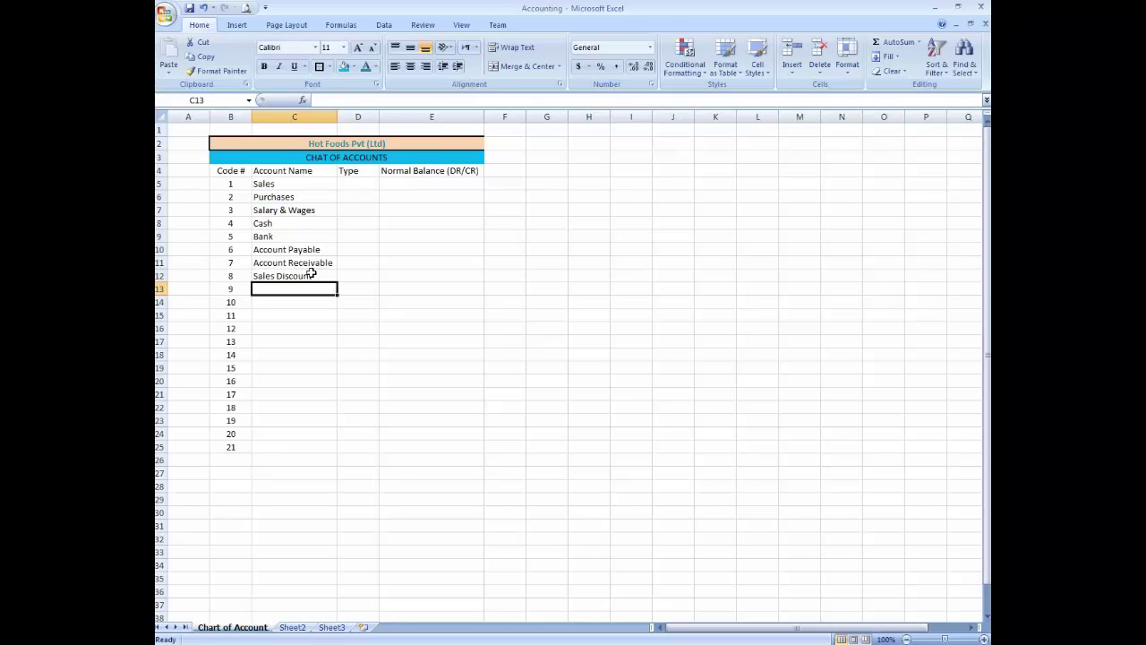
# Step: Enter 'Saels Return' for code 9, fixing the misspelled 'Retunr' ending
pyautogui.write('Saels R')
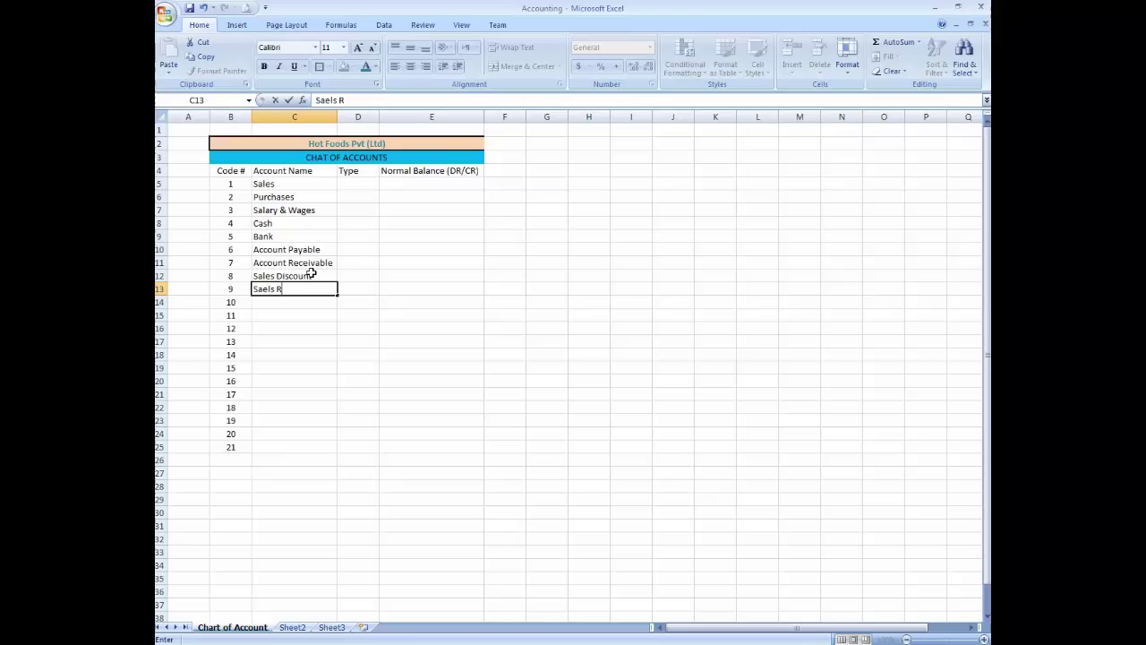
pyautogui.write('etunr')
pyautogui.press('Return')
pyautogui.press('Up')
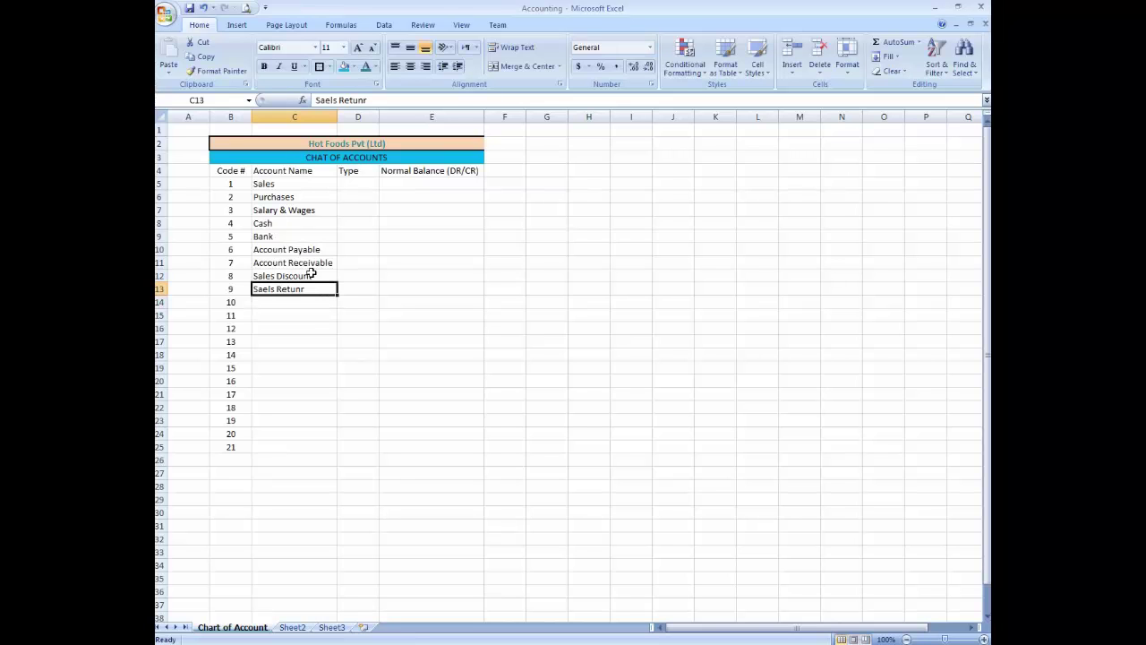
pyautogui.press('F2')
pyautogui.press('BackSpace')
pyautogui.press('BackSpace')
pyautogui.press('BackSpace')
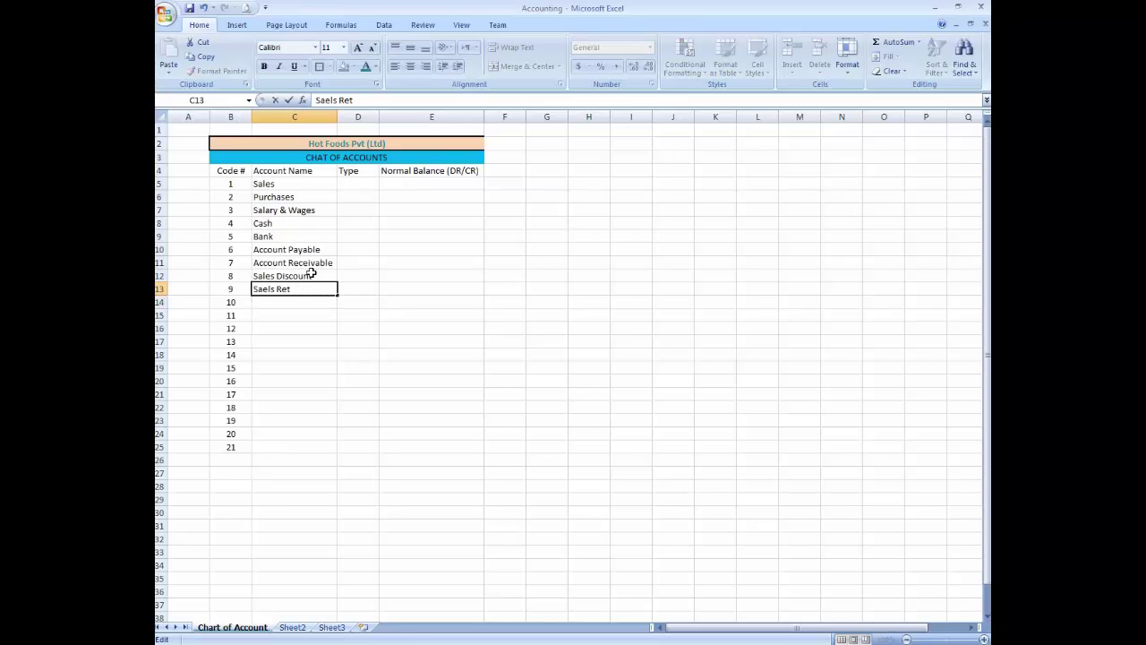
pyautogui.write('urn')
pyautogui.press('Return')
# Step: Review the Saels Return cell and leave it unchanged
pyautogui.press('Up')
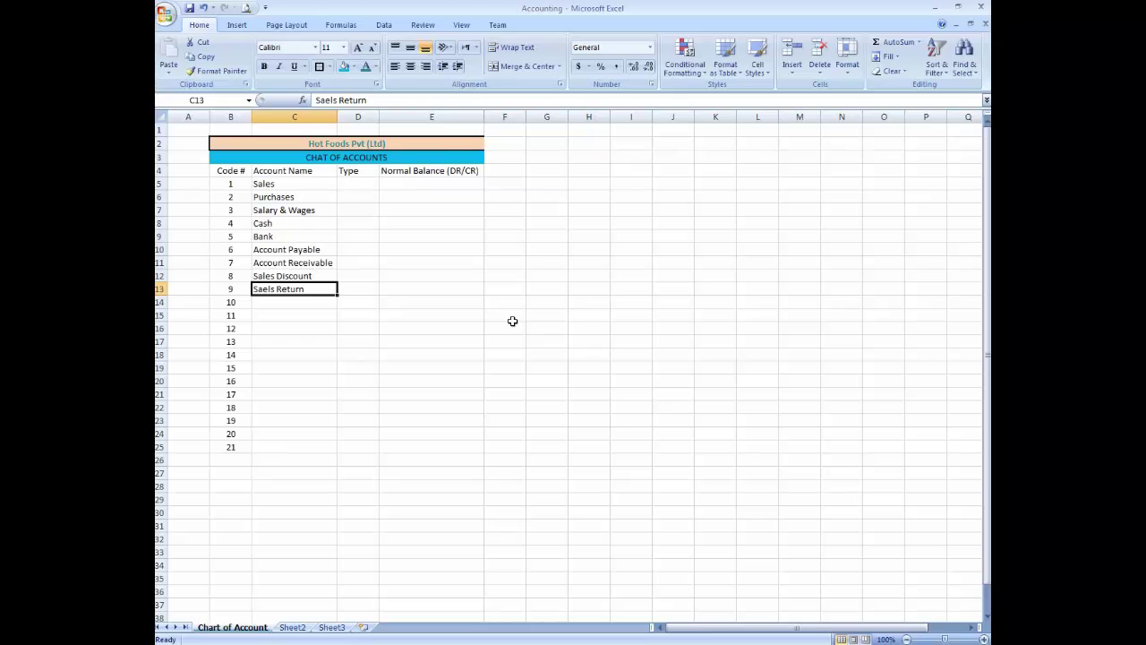
pyautogui.press('Down')
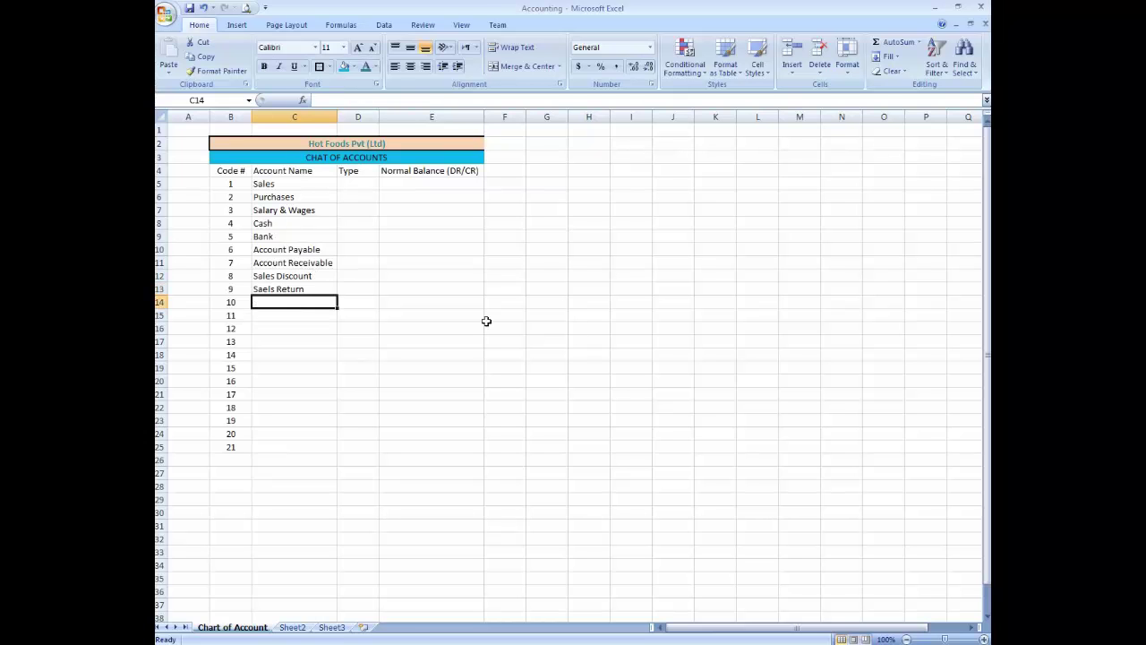
pyautogui.press('Up')
pyautogui.press('Right')
pyautogui.press('Left')
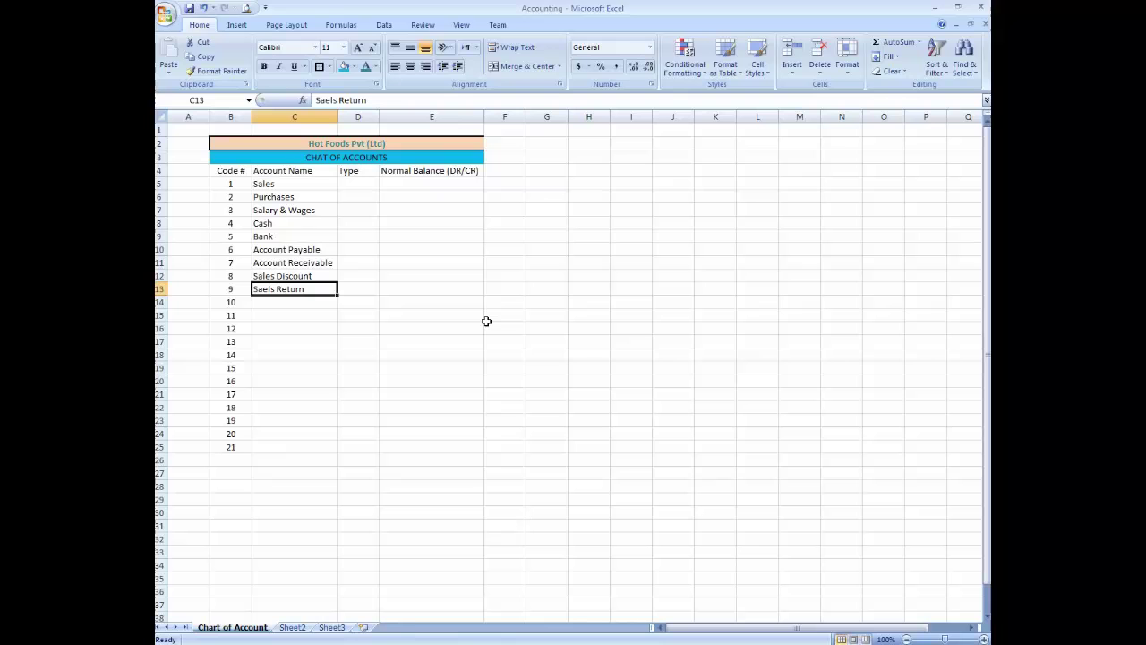
pyautogui.press('F2')
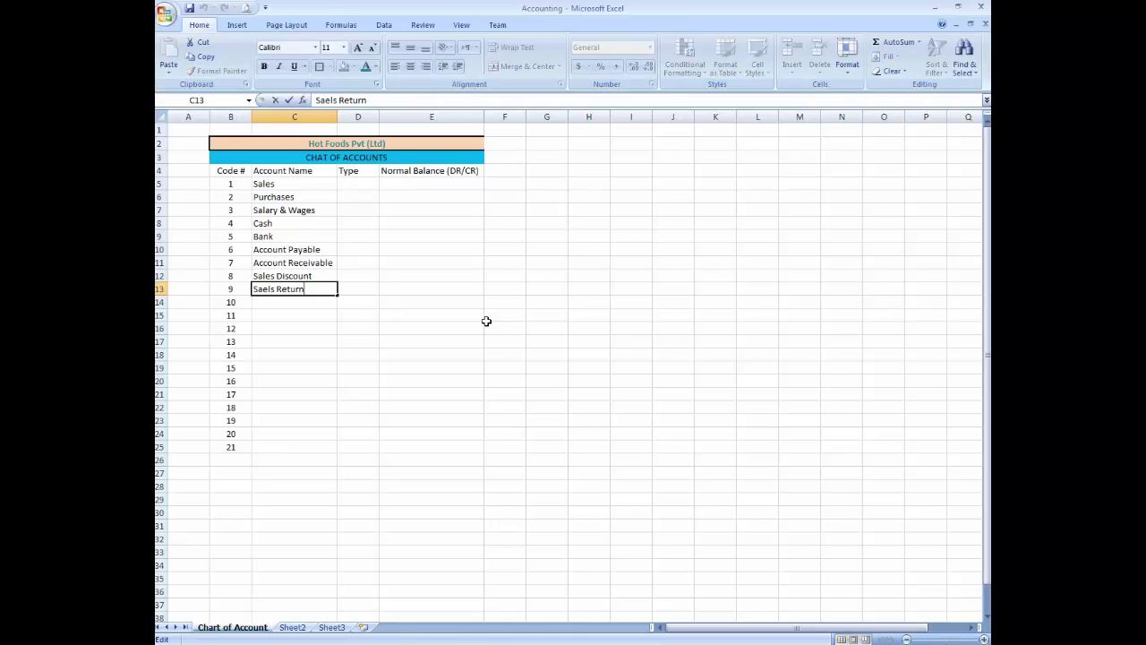
pyautogui.press('Escape')
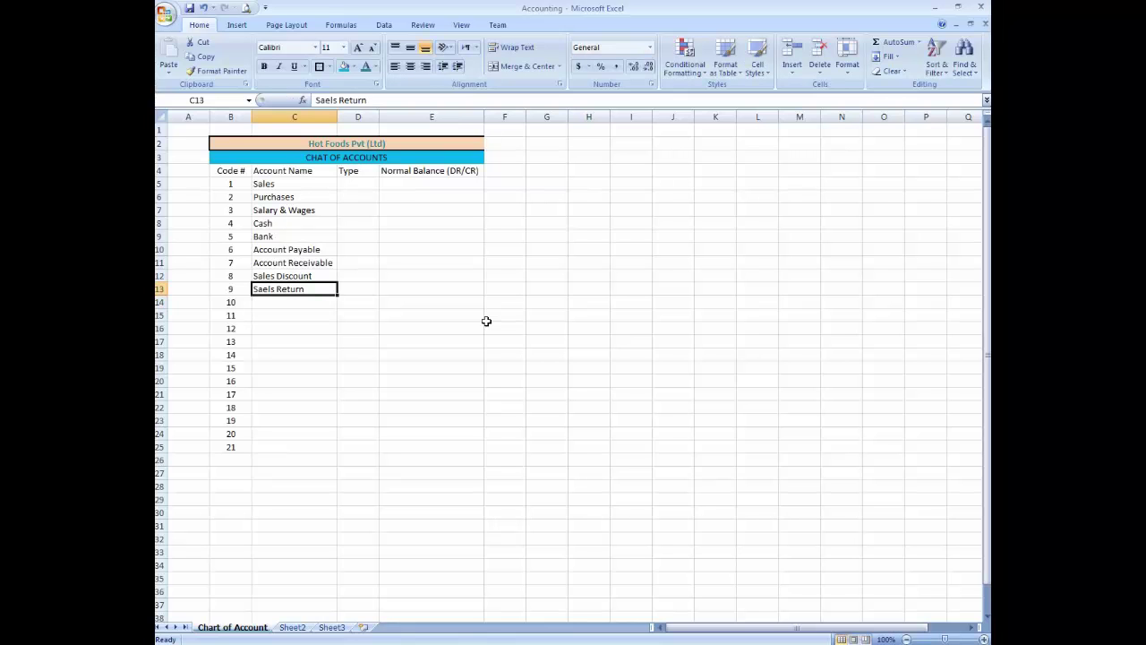